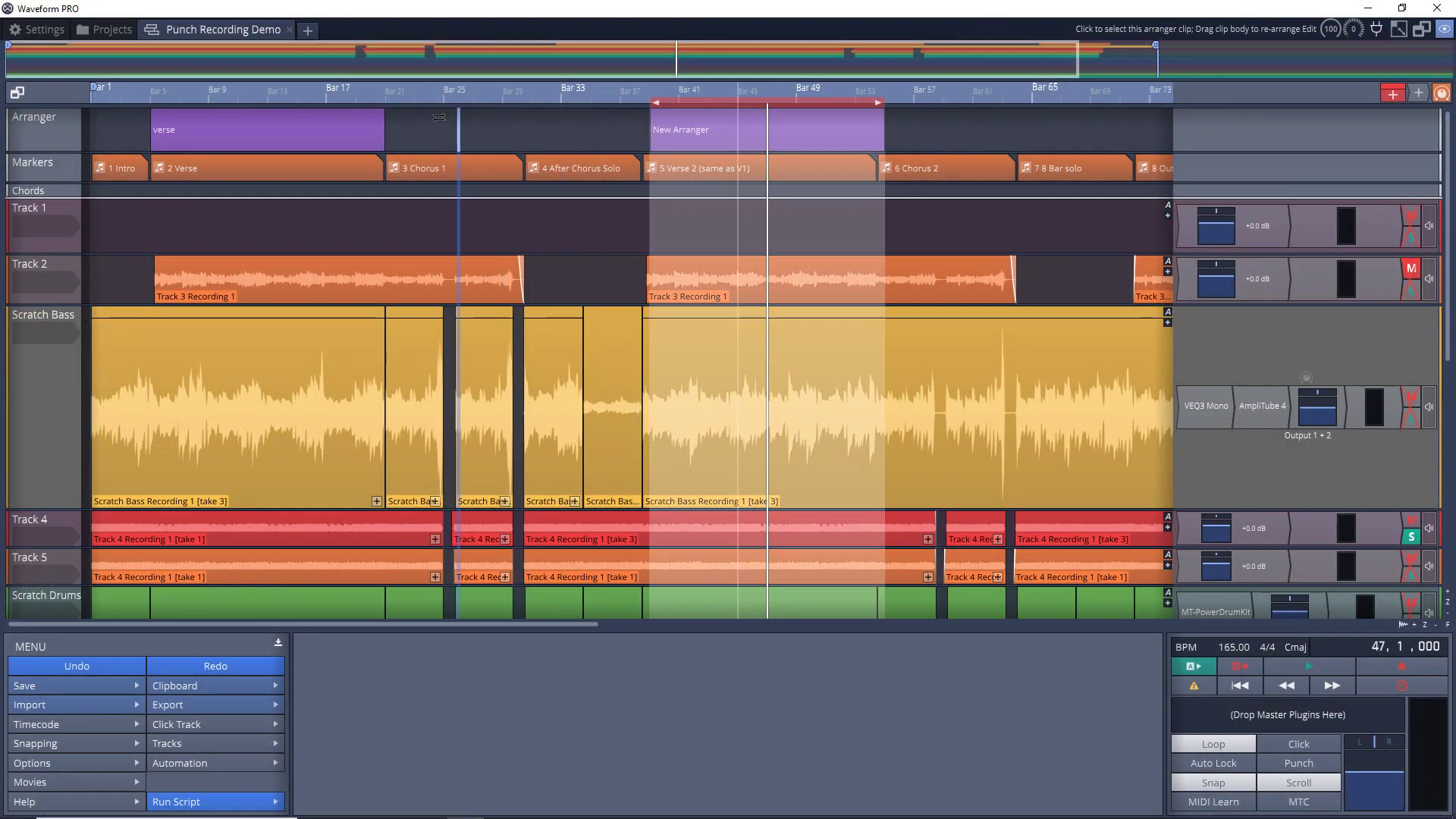
# Step: Select the verse arranger clip and delete the arranger clips, leaving only markers 1 Intro to 7 8 Bar solo
pyautogui.click(291, 119)
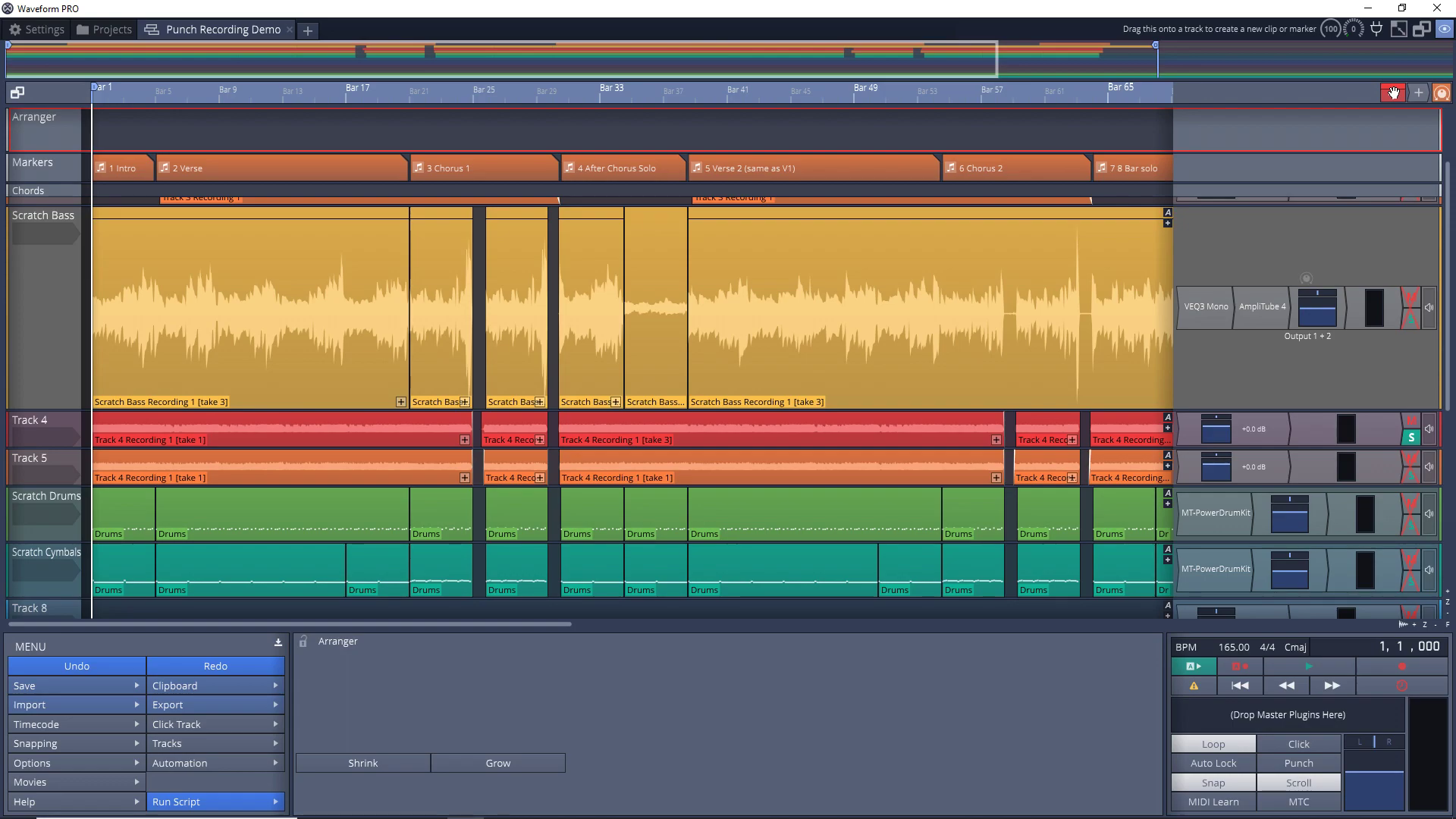
# Step: Add a New Arranger clip at bar 5, stretch it to bar 21 (16 bars), and zoom to fit
pyautogui.moveTo(1393, 93)
pyautogui.mouseDown()
pyautogui.moveTo(1042, 133)
pyautogui.moveTo(157, 137)
pyautogui.mouseUp()
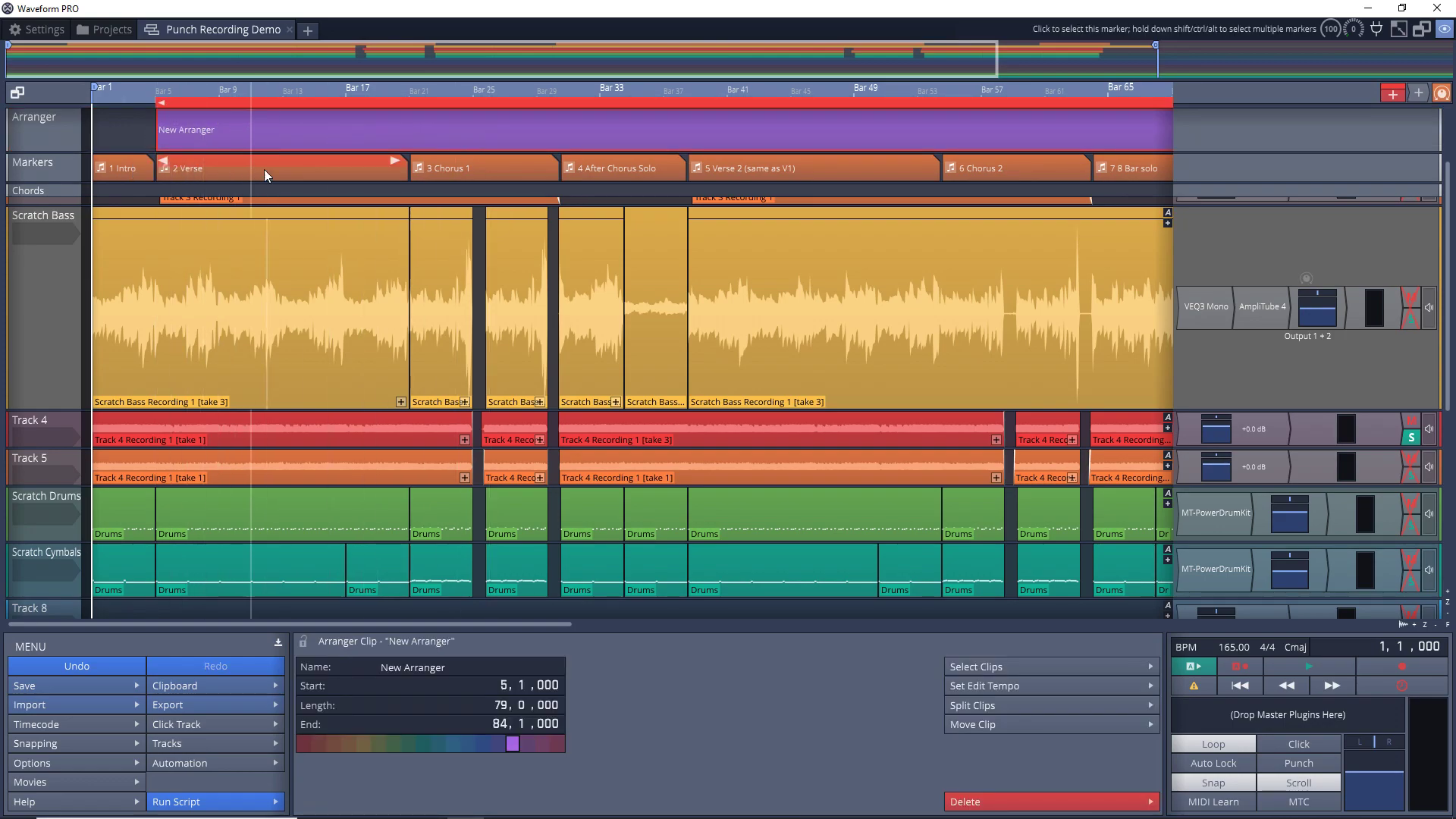
pyautogui.scroll(-3, 591, 132)
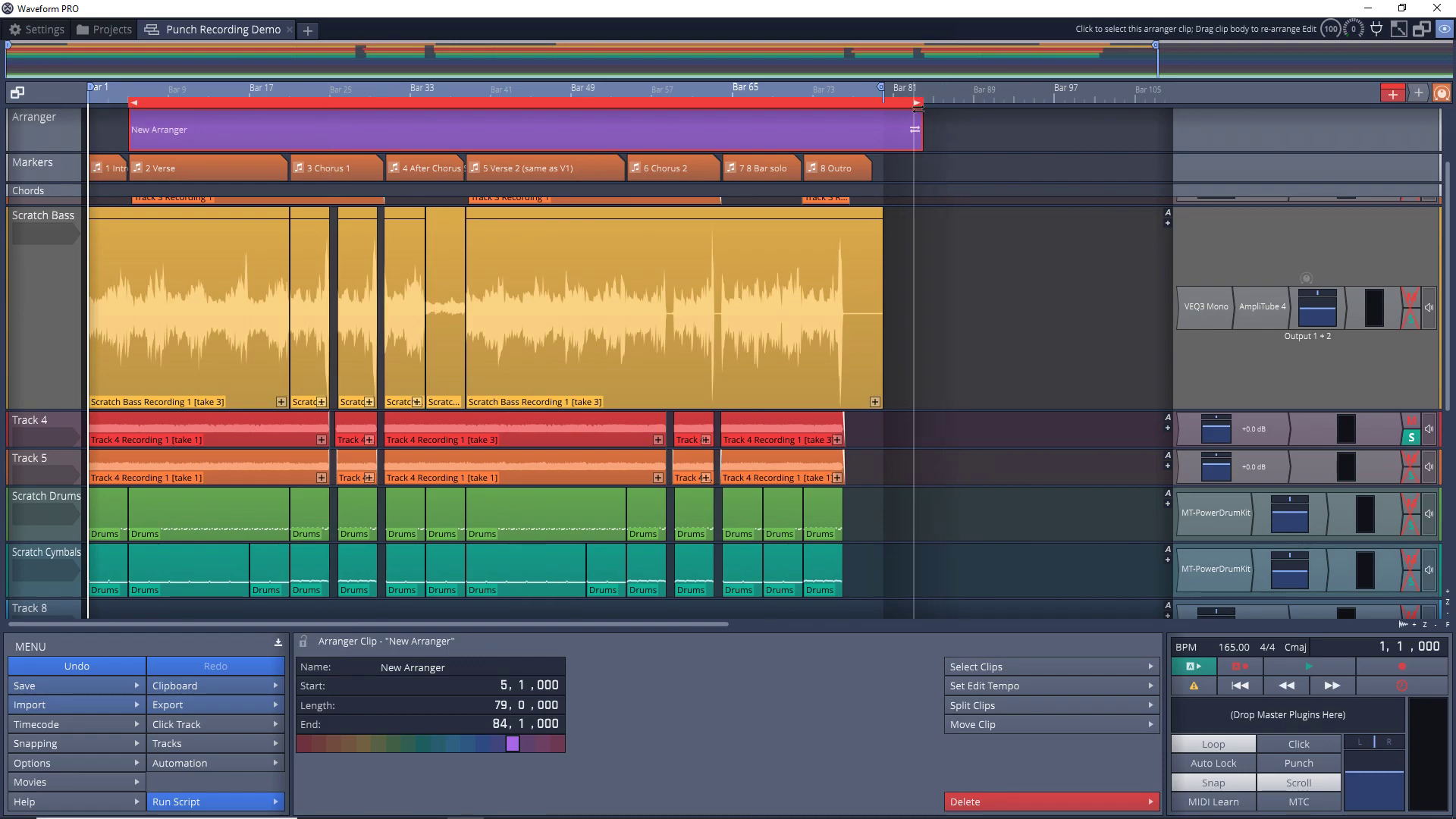
pyautogui.moveTo(917, 107); pyautogui.dragTo(289, 106)
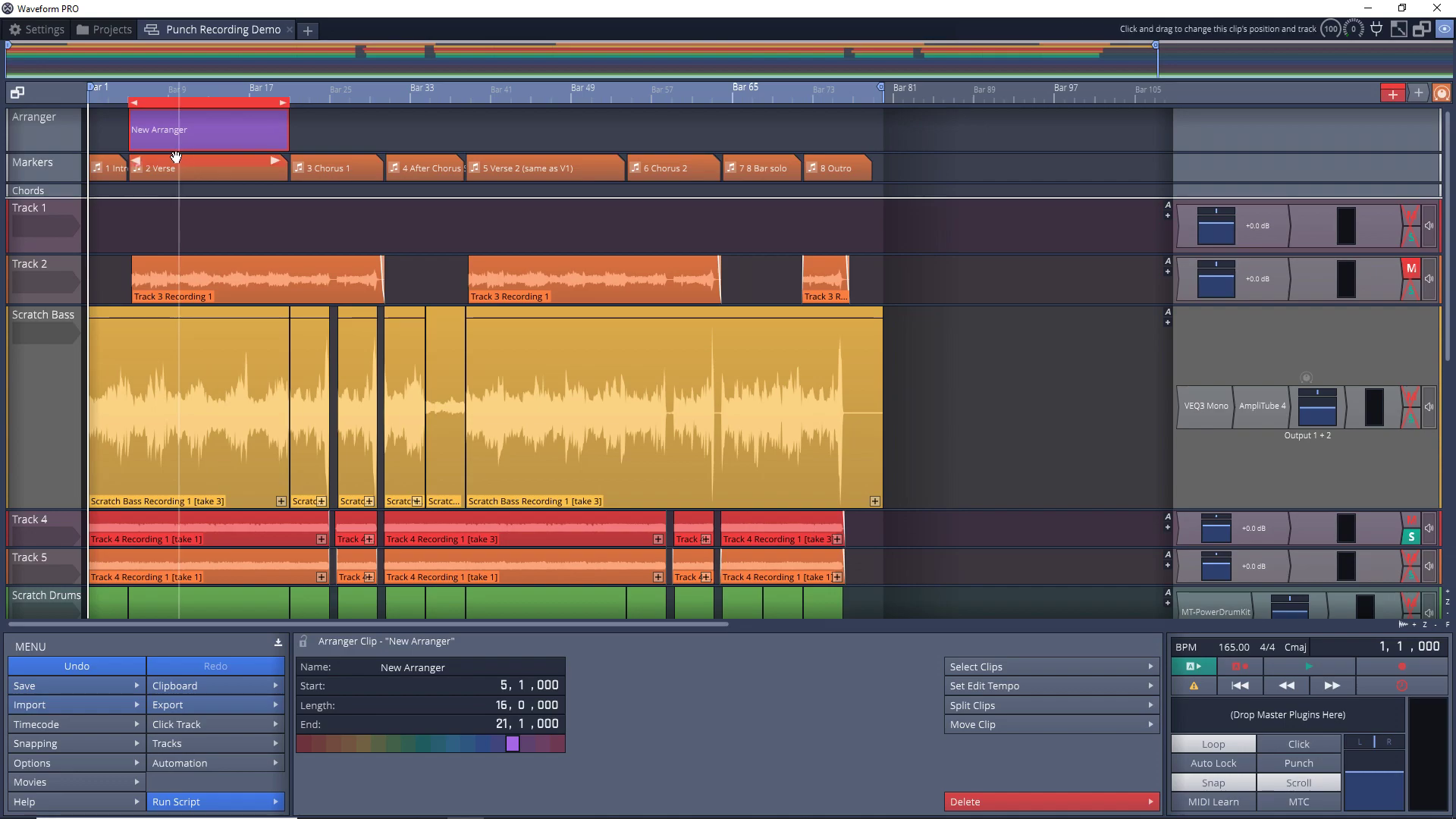
pyautogui.scroll(3, 176, 157)
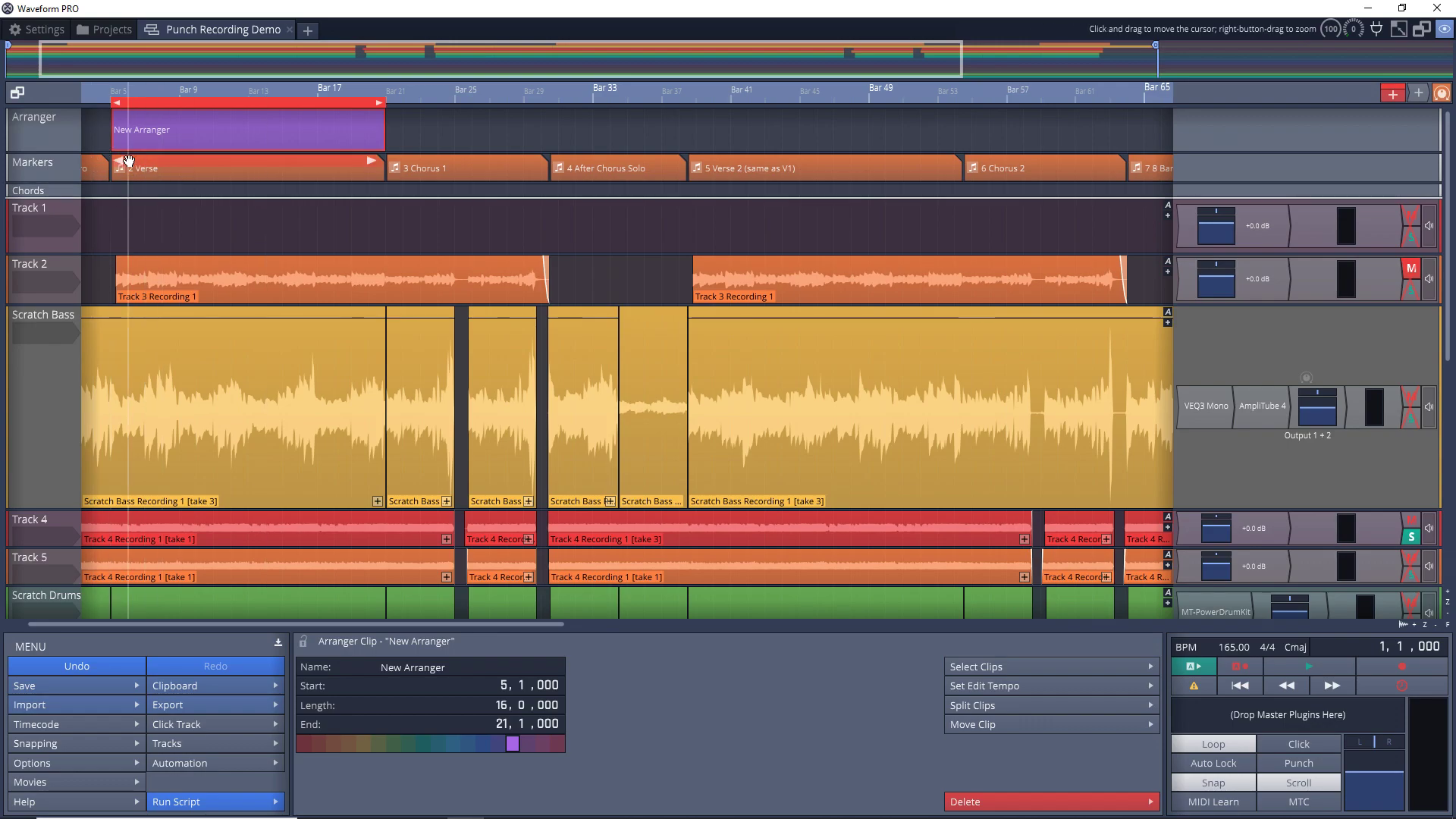
pyautogui.press('z')
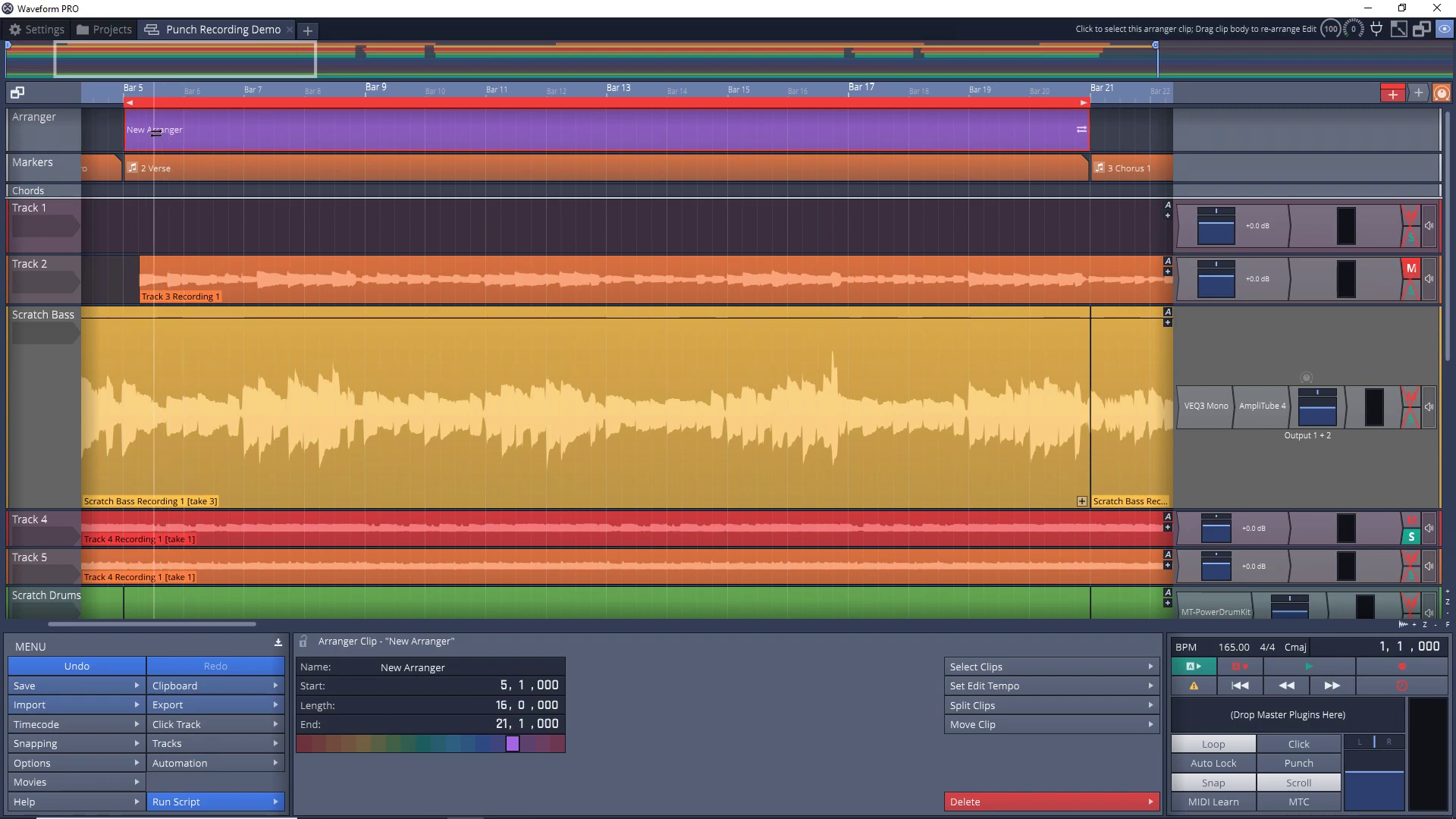
pyautogui.click(153, 130)
# Step: Rename the bar 5–21 New Arranger clip to 'verse'
pyautogui.doubleClick(153, 129)
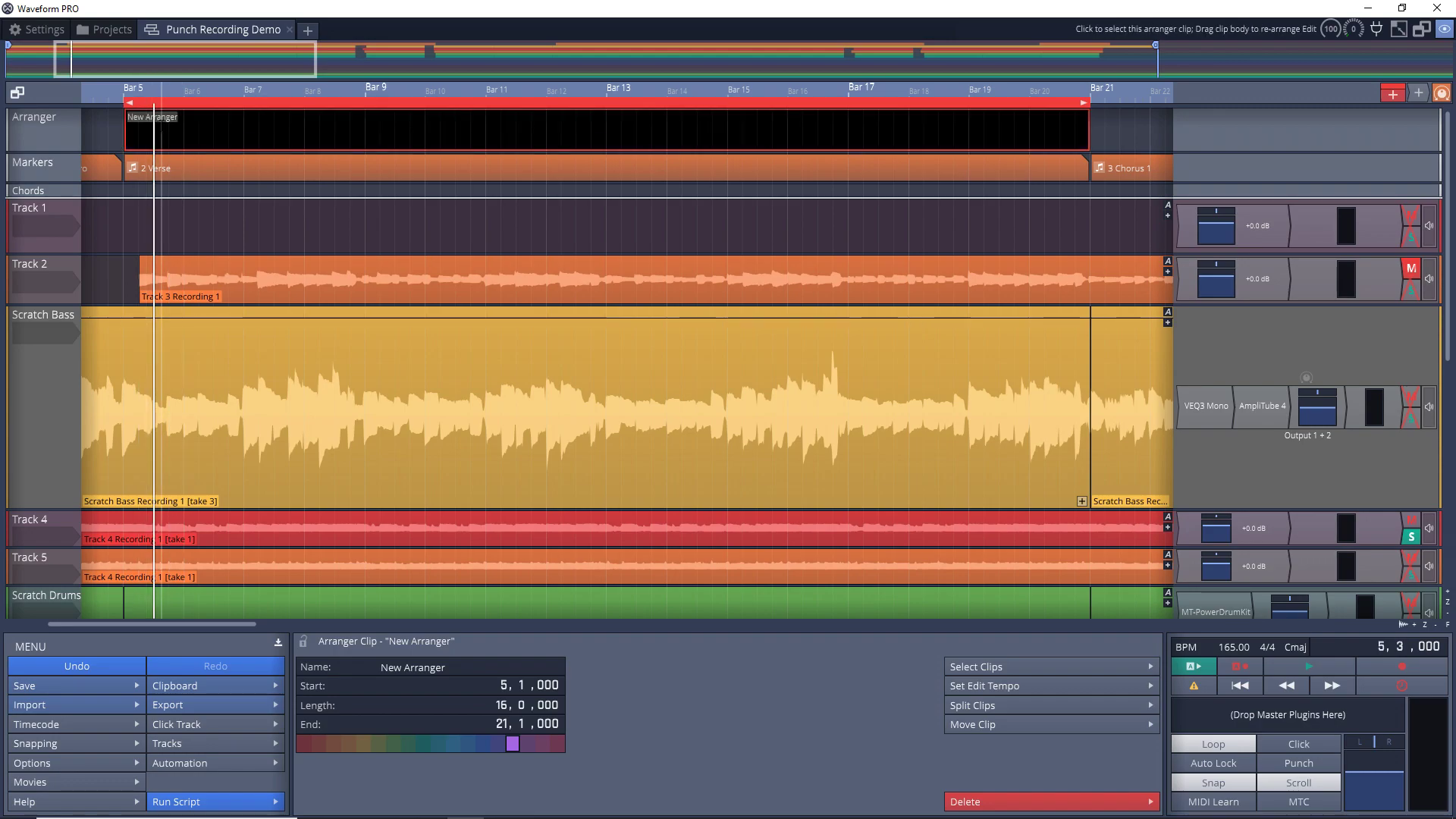
pyautogui.write('verse')
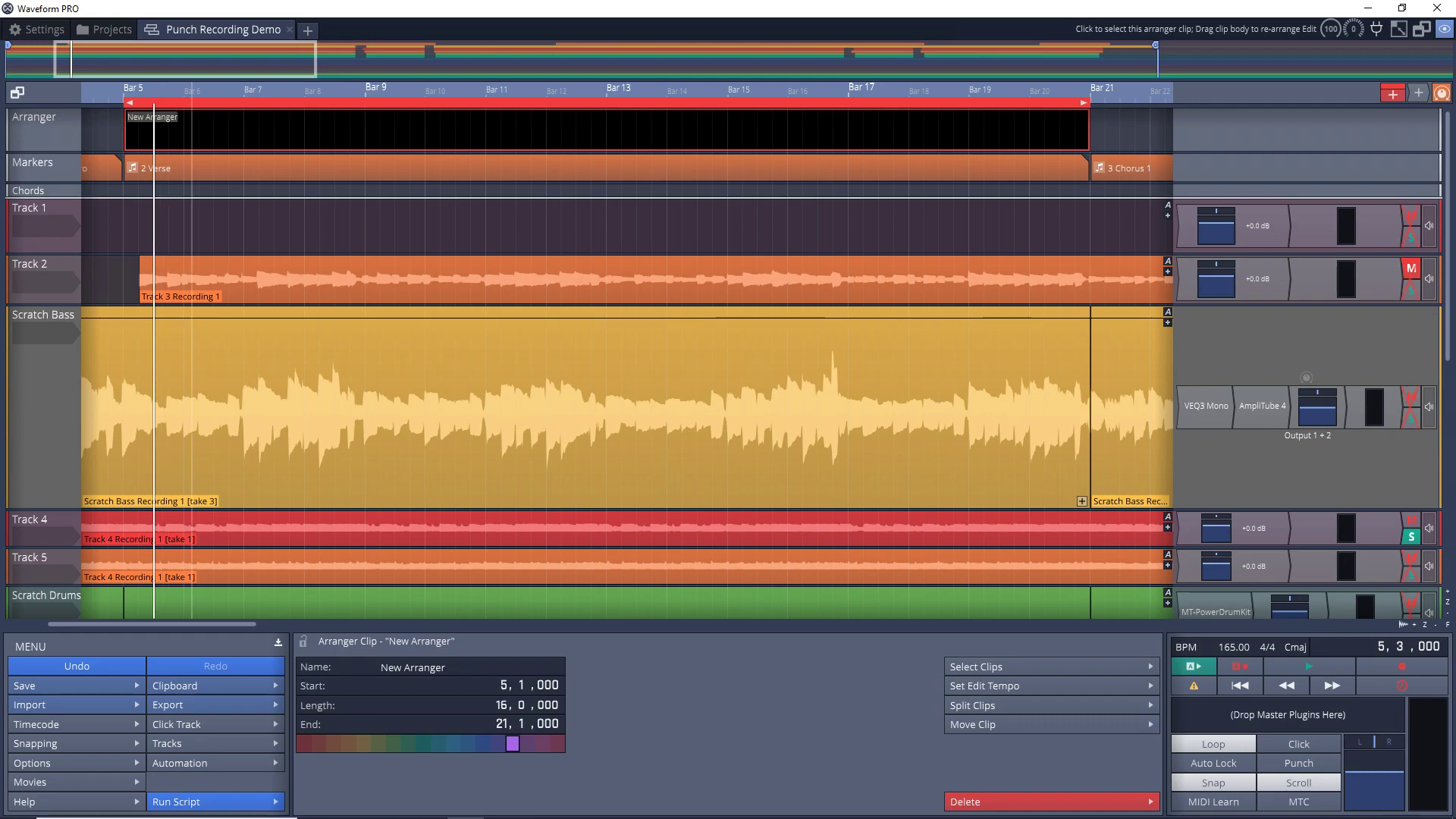
pyautogui.press('Return')
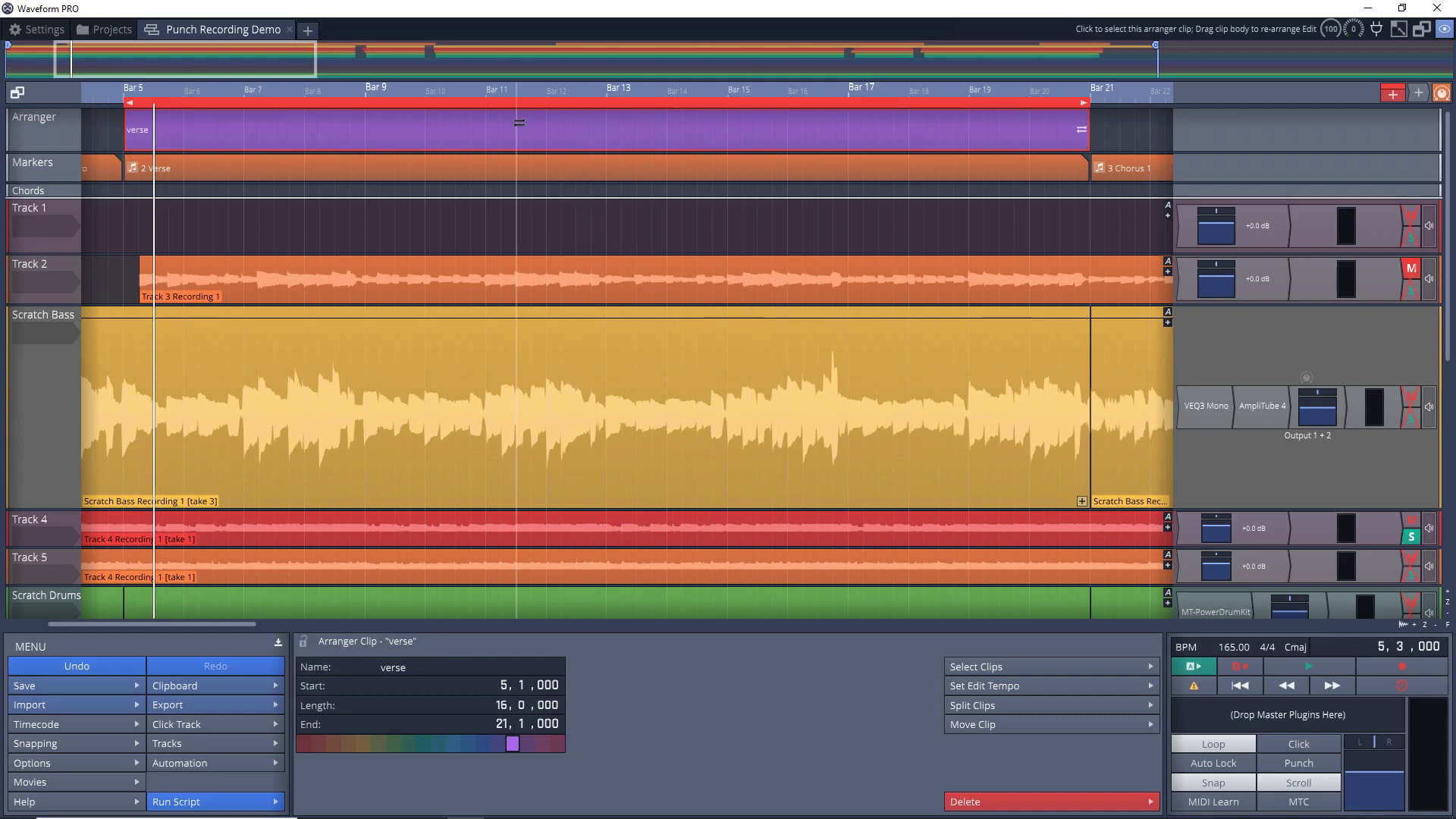
pyautogui.scroll(-2, 416, 152)
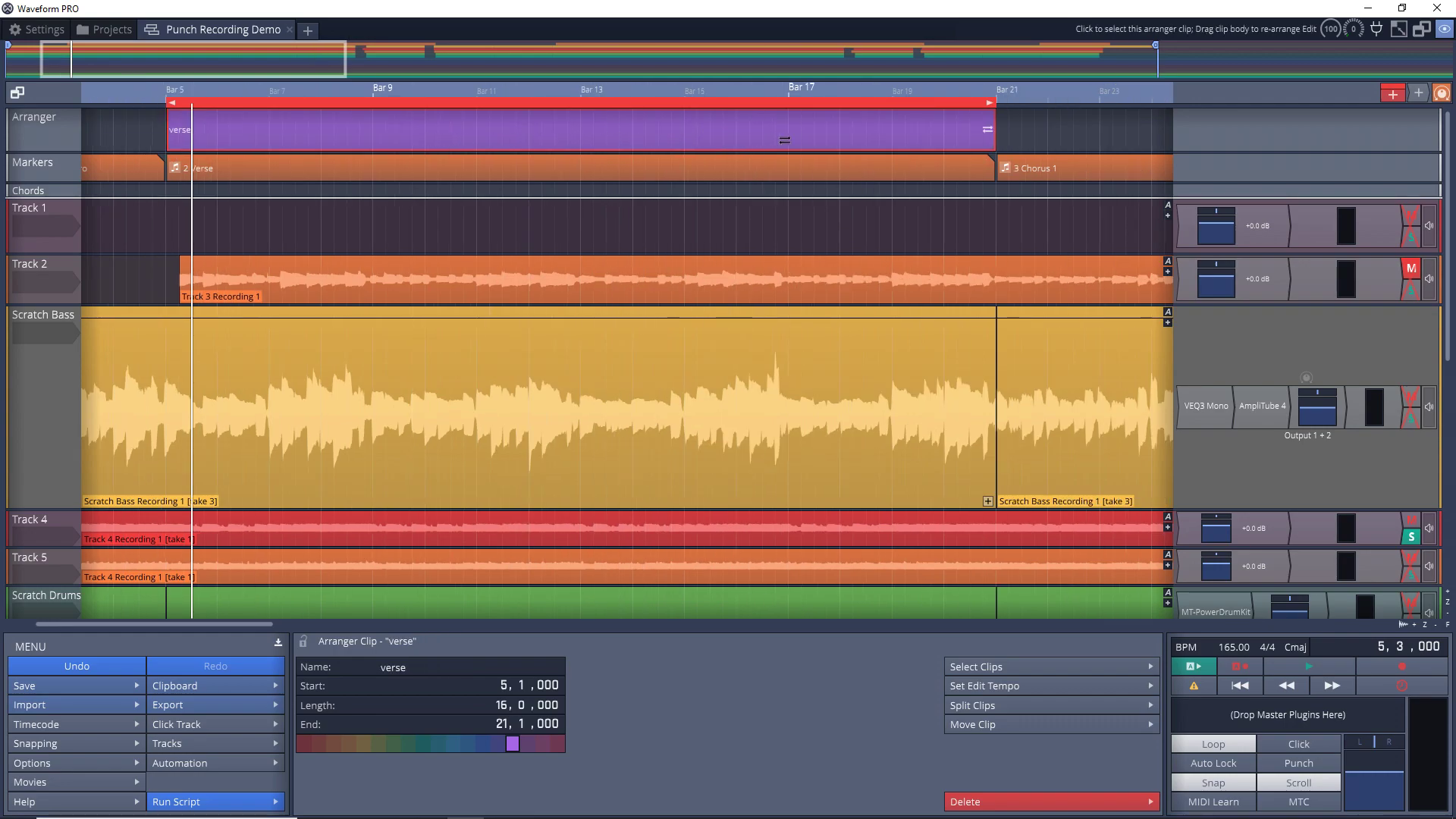
# Step: Zoom out and copy the verse section to bar 81 after the Outro, adding a 9 Verse marker
pyautogui.click(886, 137)
pyautogui.press('z')
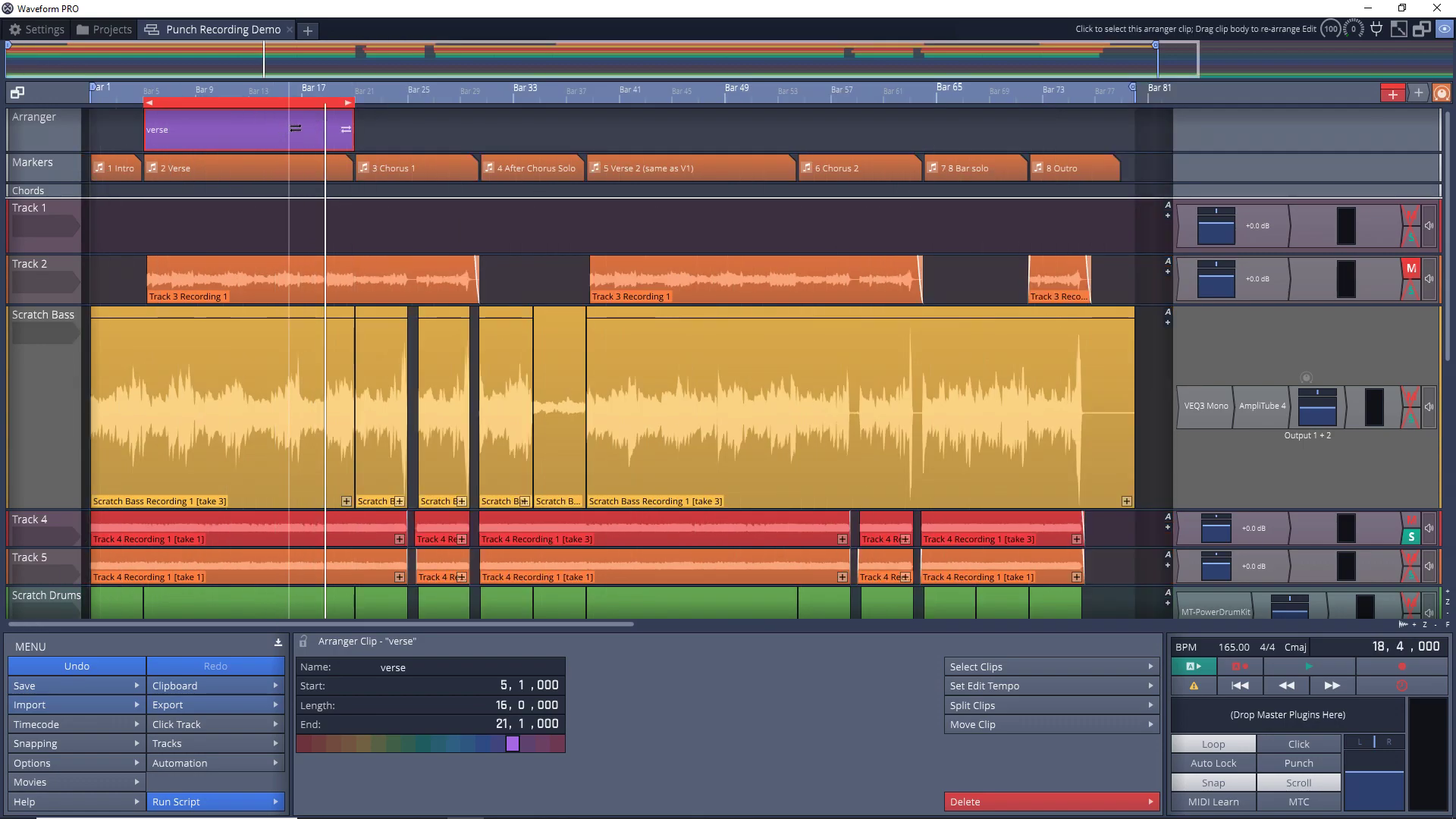
pyautogui.click(302, 129)
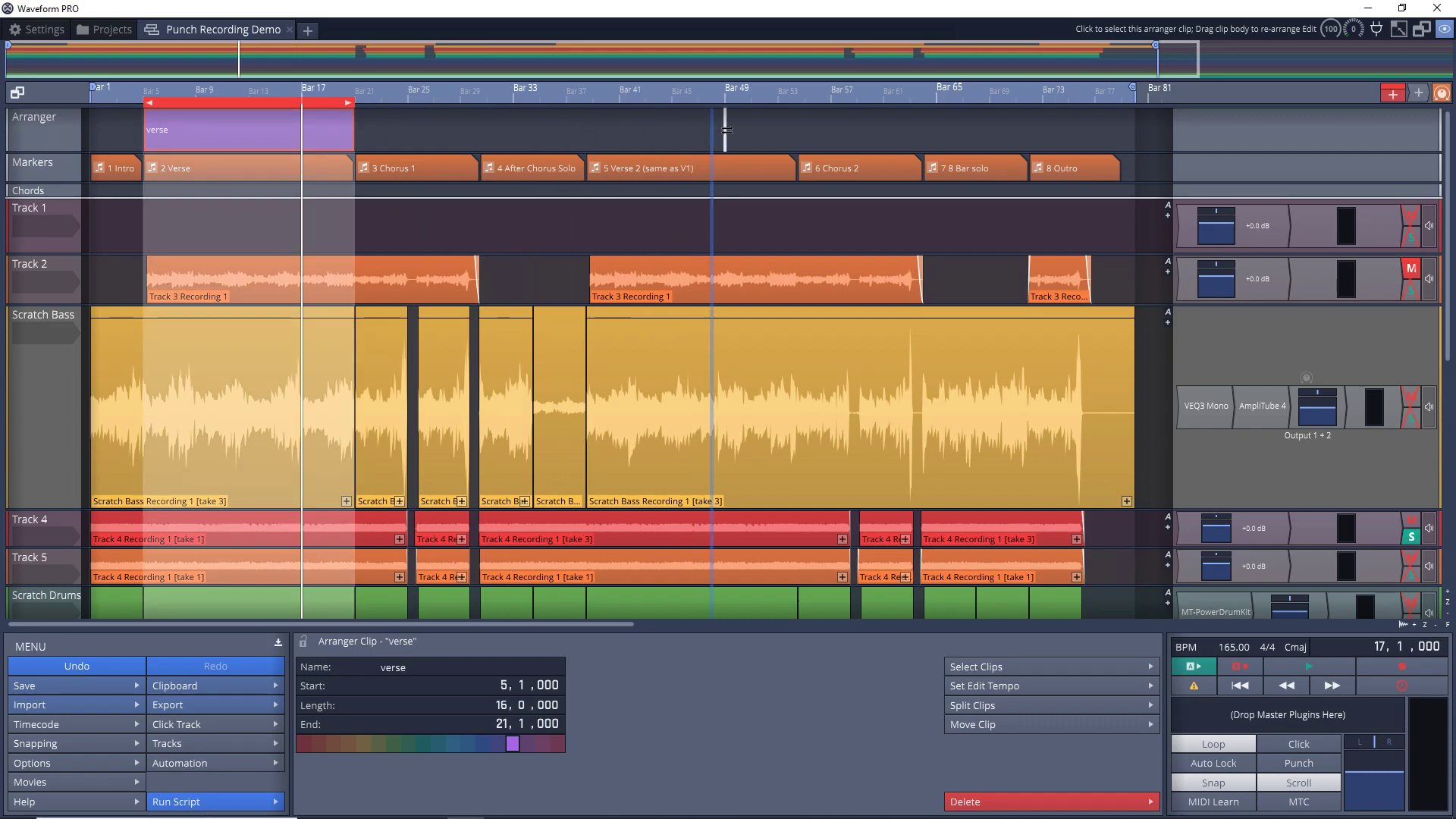
pyautogui.click(1135, 142)
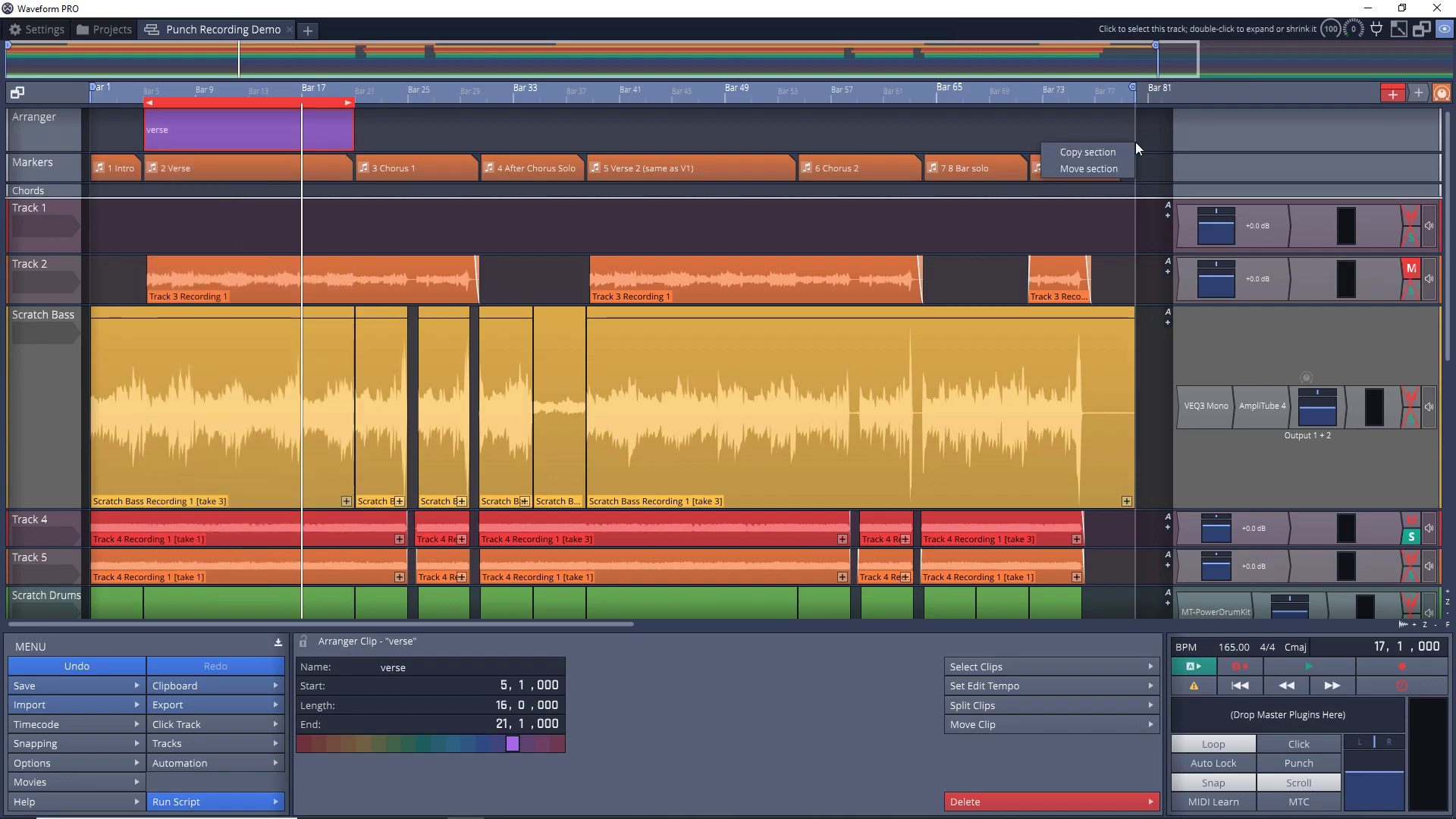
pyautogui.click(1091, 153)
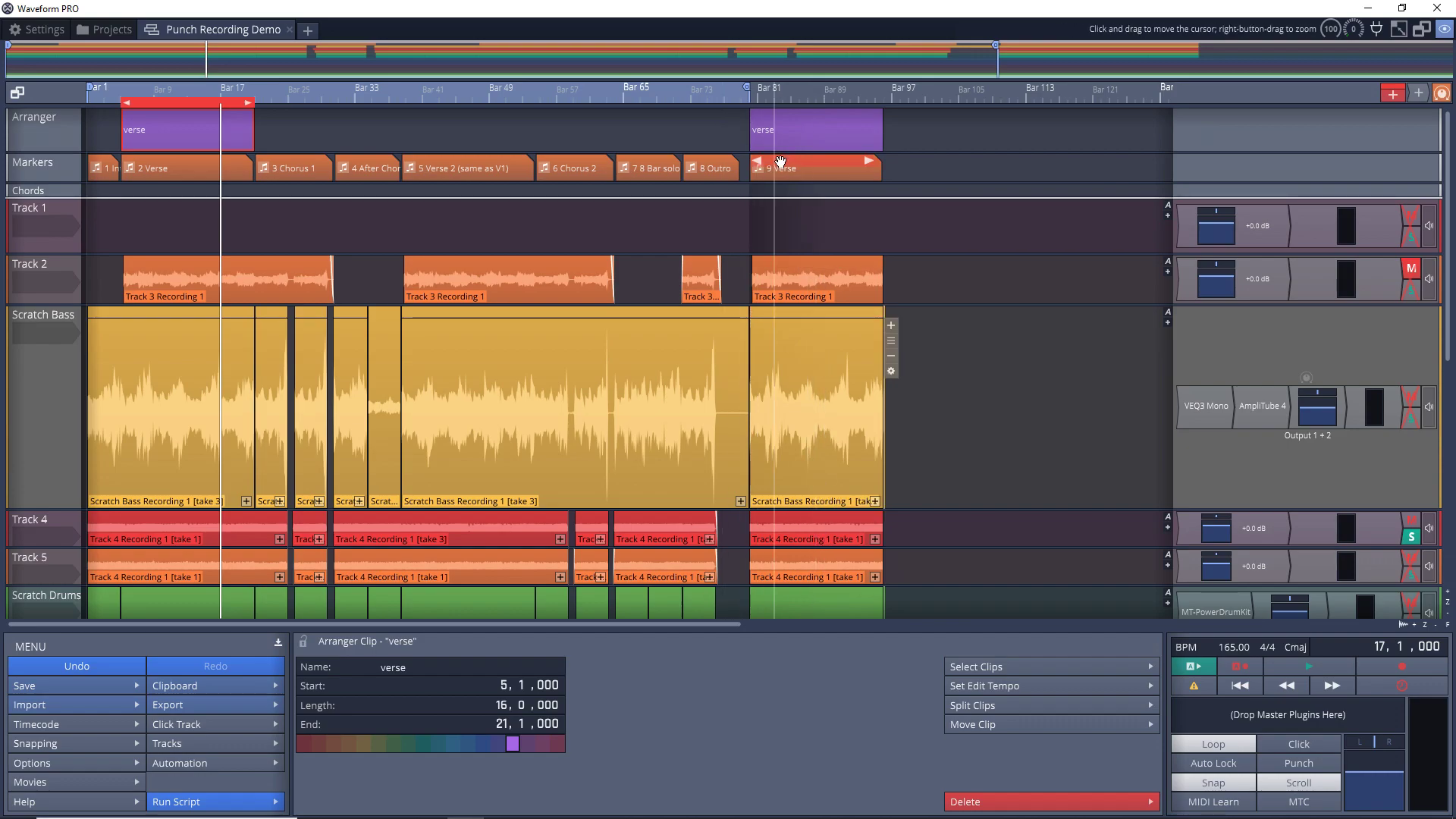
pyautogui.moveTo(799, 358)
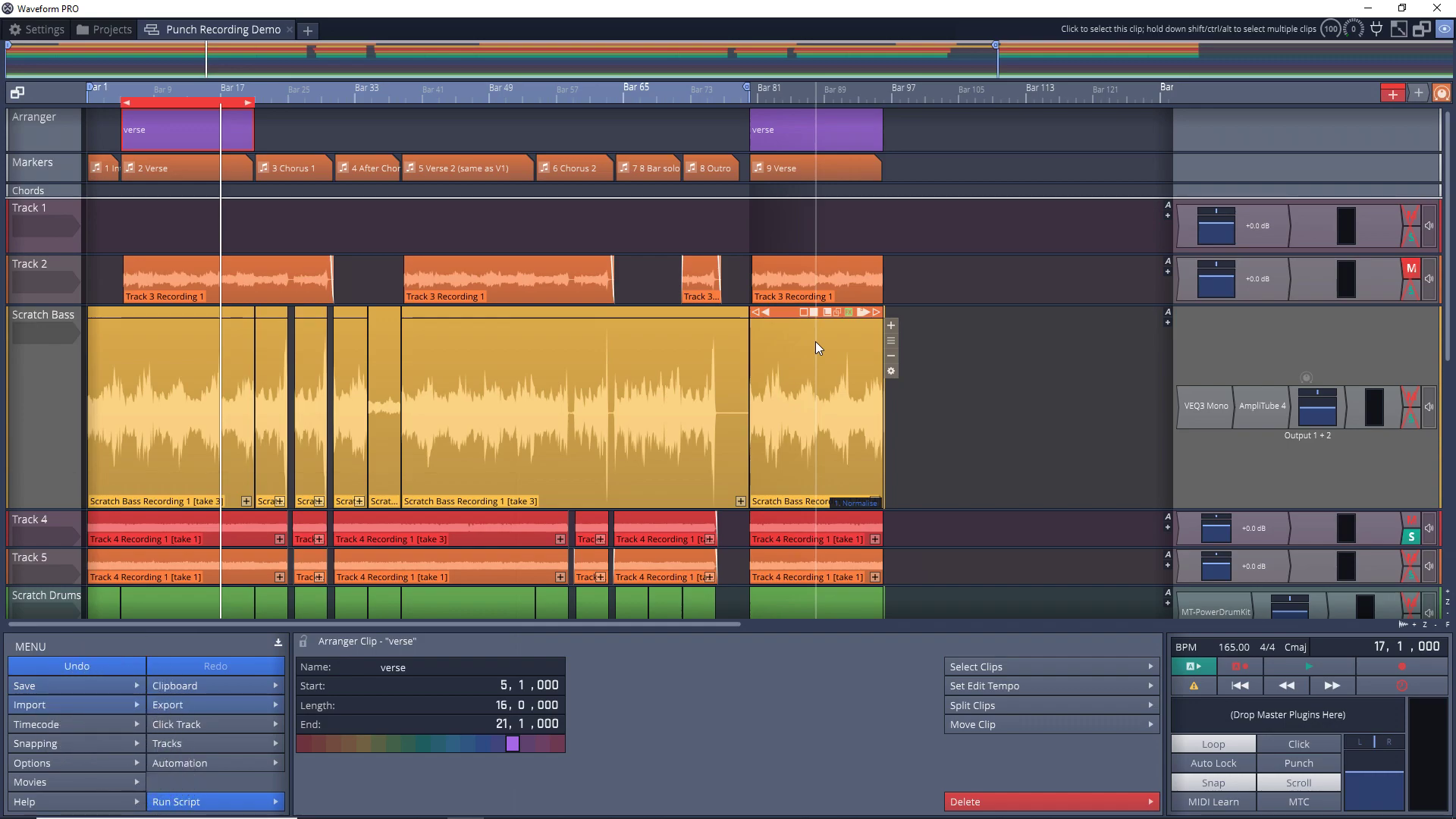
# Step: Undo the end copy, insert a verse copy at bar 33, then delete that inserted section
pyautogui.hotkey('ctrl', 'z')
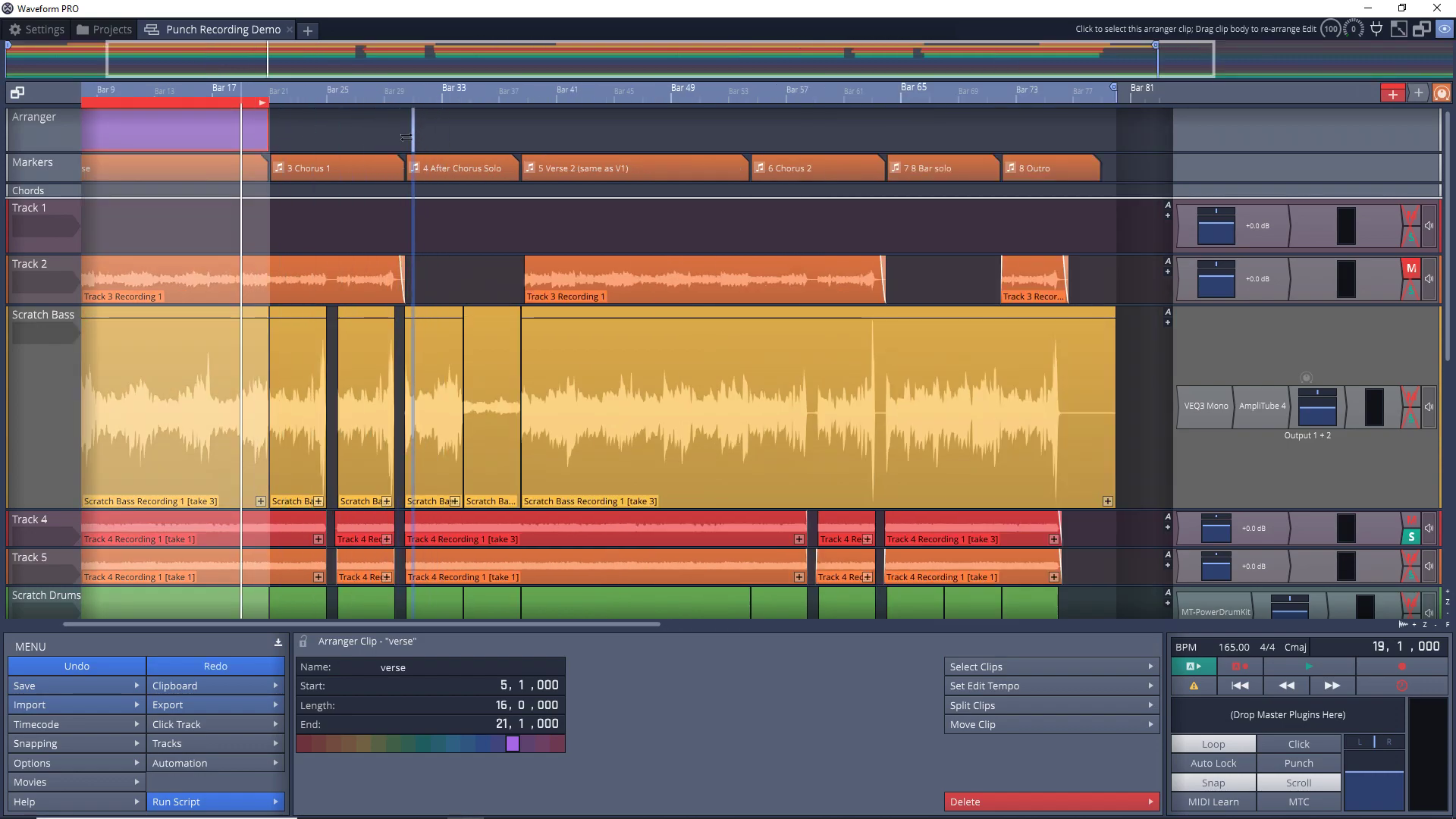
pyautogui.moveTo(406, 138); pyautogui.dragTo(445, 142)
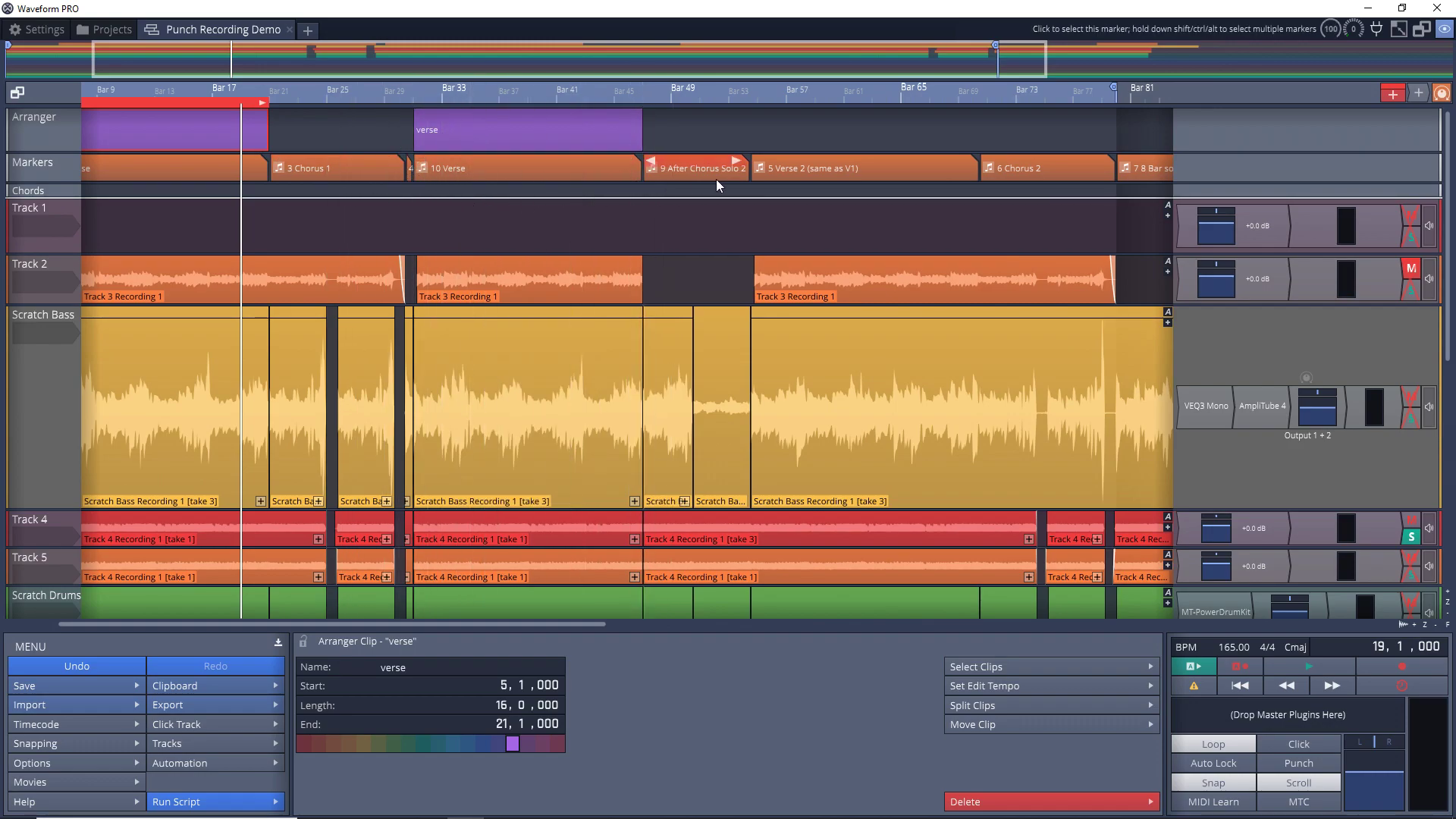
pyautogui.moveTo(494, 394)
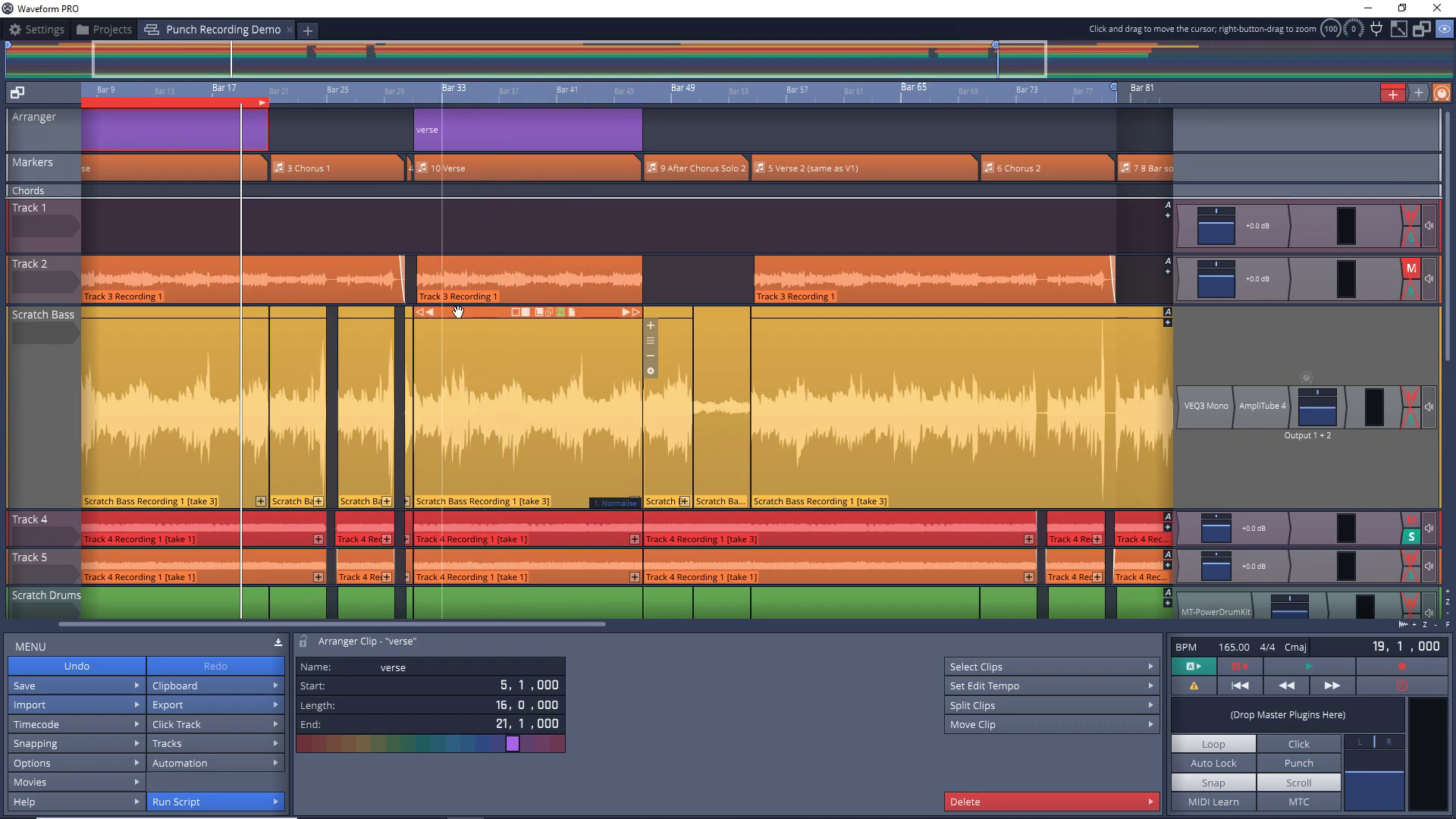
pyautogui.press('Delete')
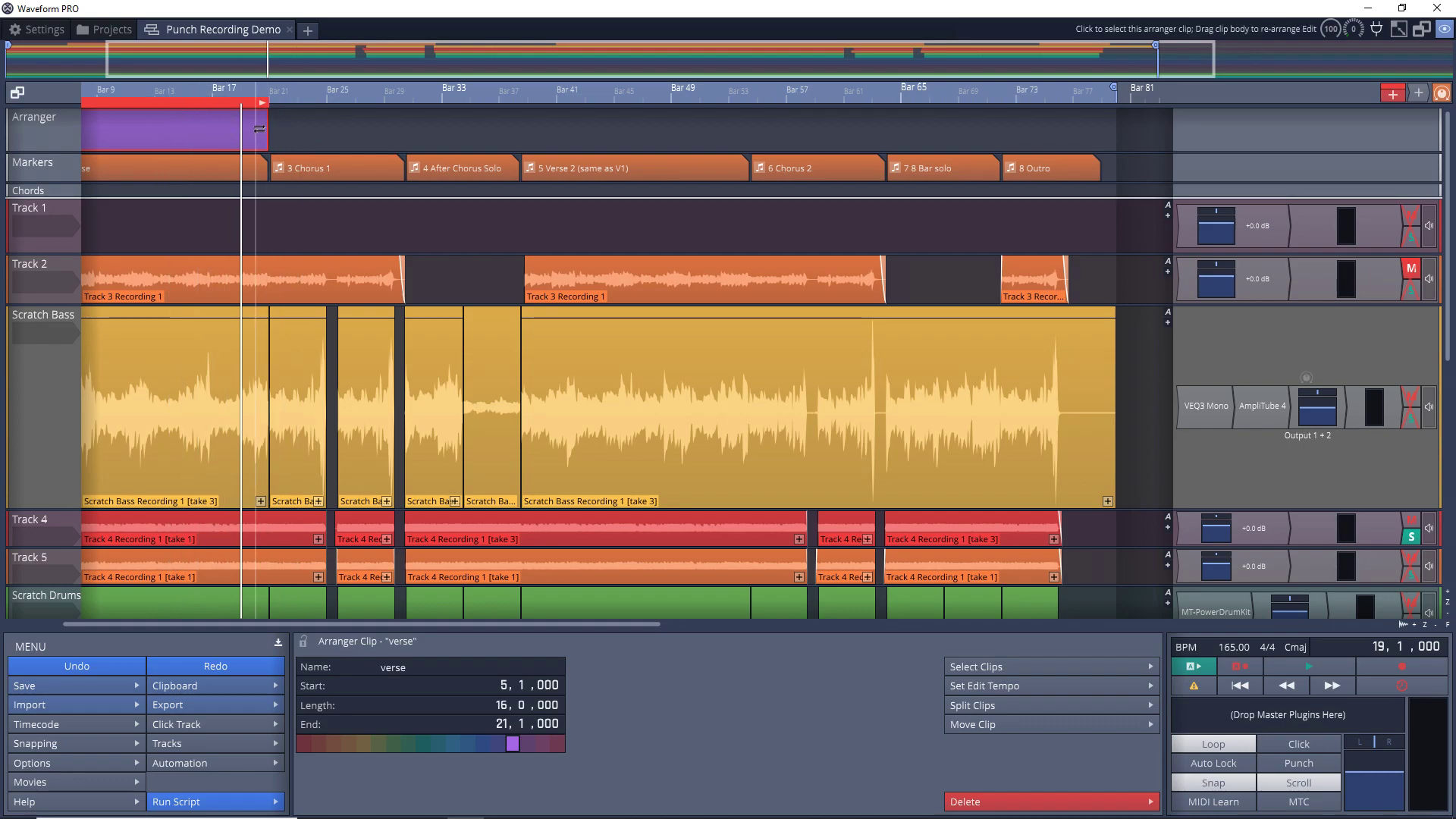
pyautogui.moveTo(181, 119); pyautogui.dragTo(753, 145)
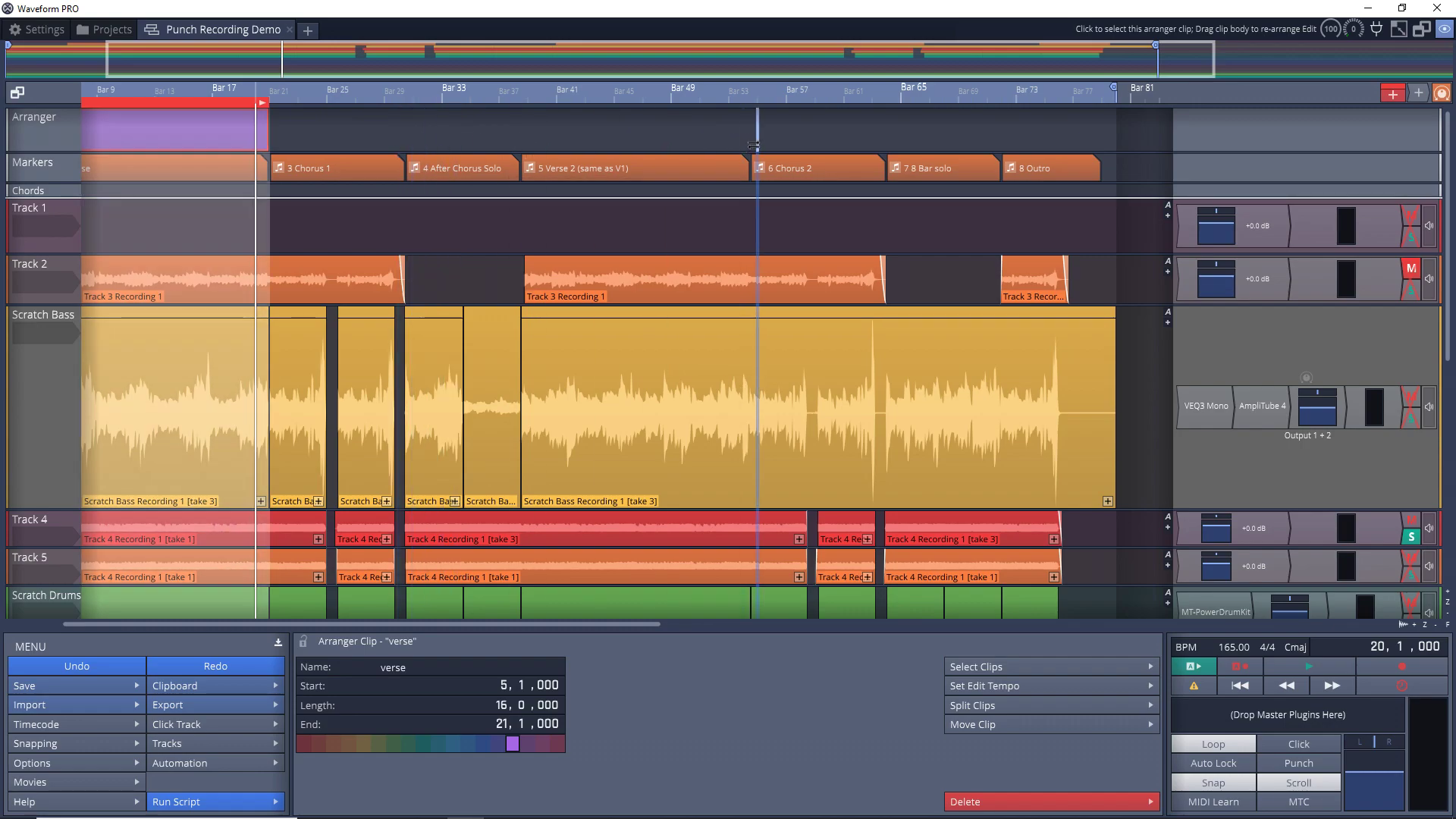
pyautogui.moveTo(750, 142); pyautogui.dragTo(750, 143)
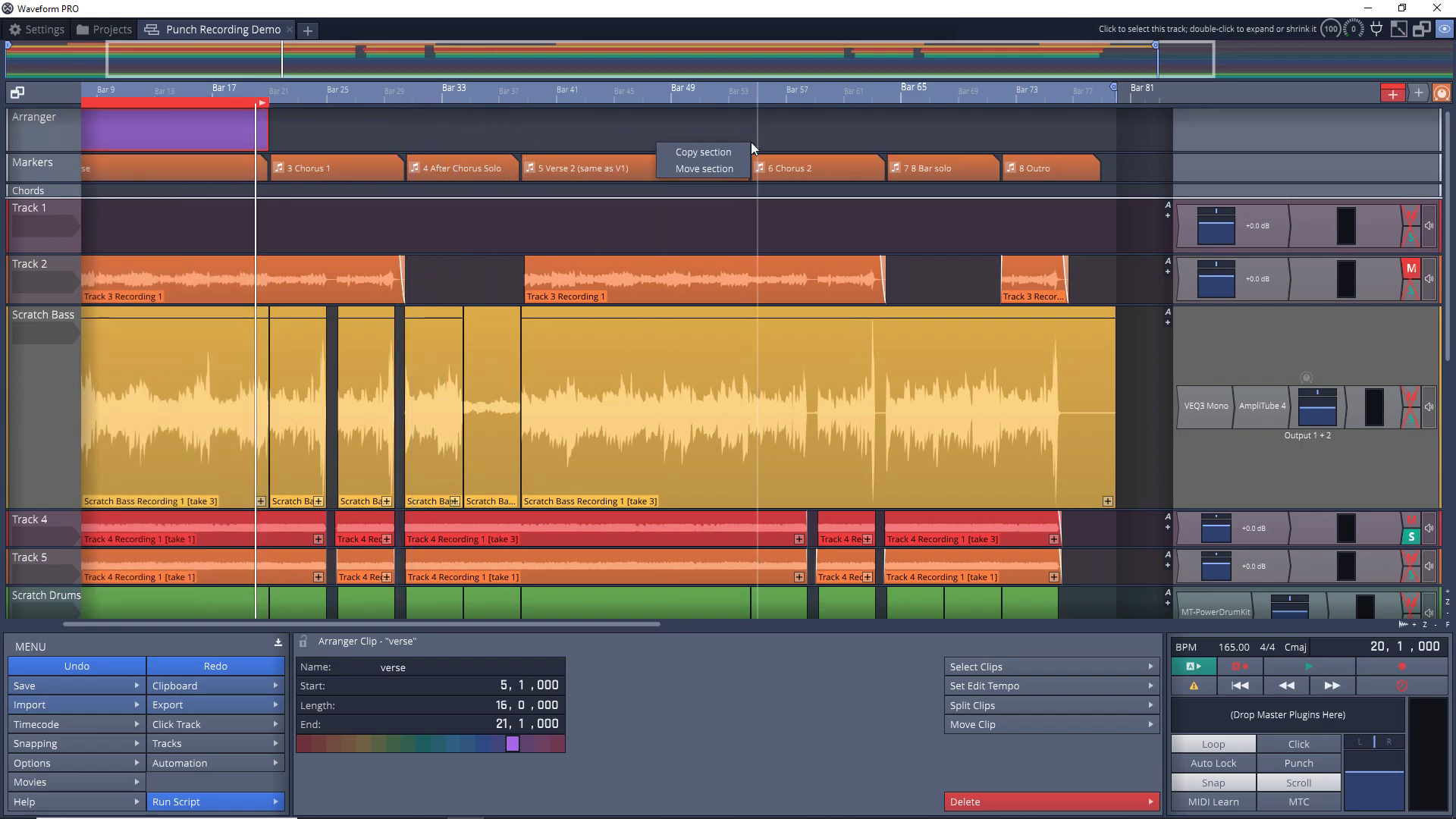
pyautogui.click(689, 168)
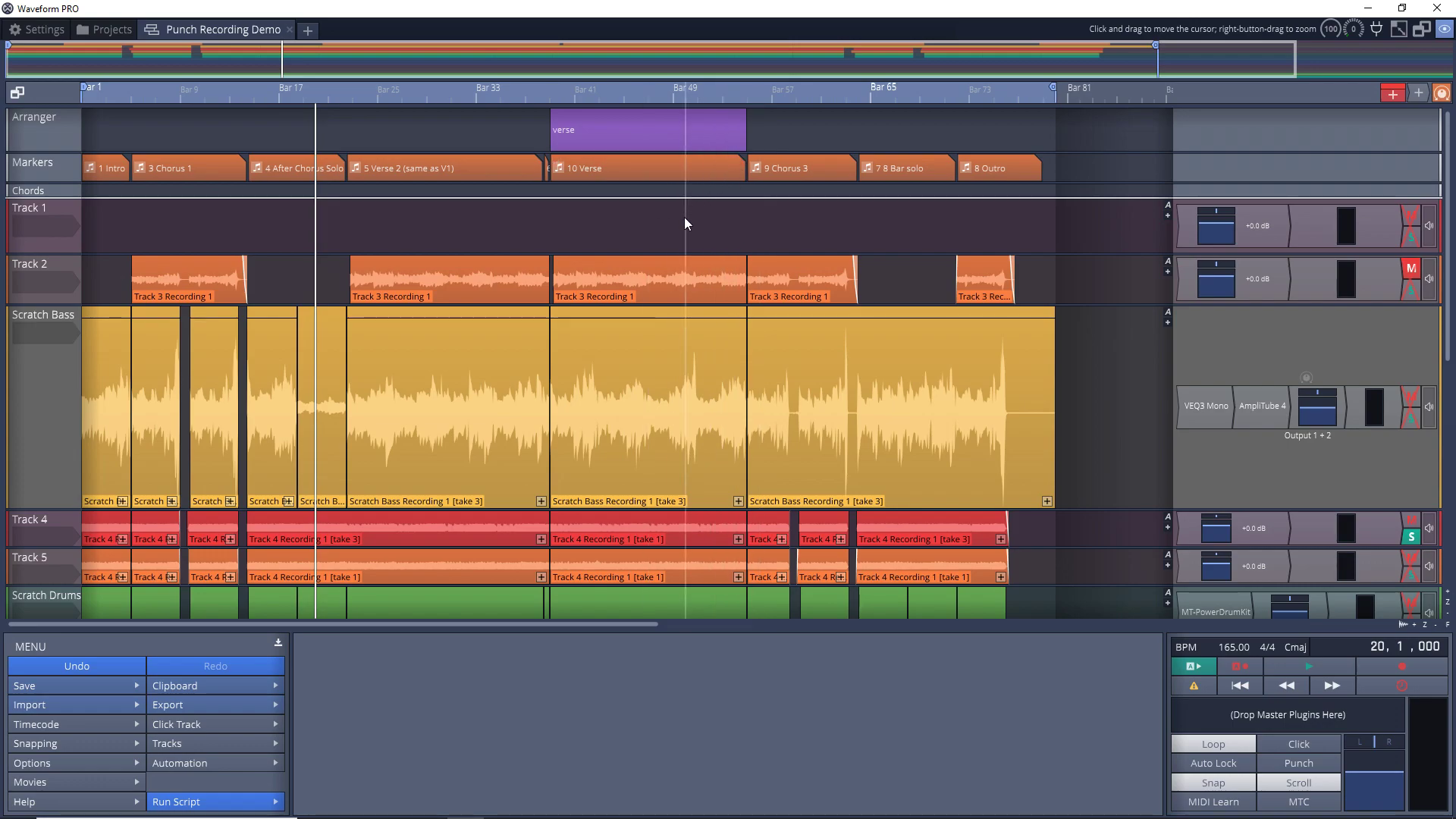
pyautogui.hotkey('ctrl', 'z')
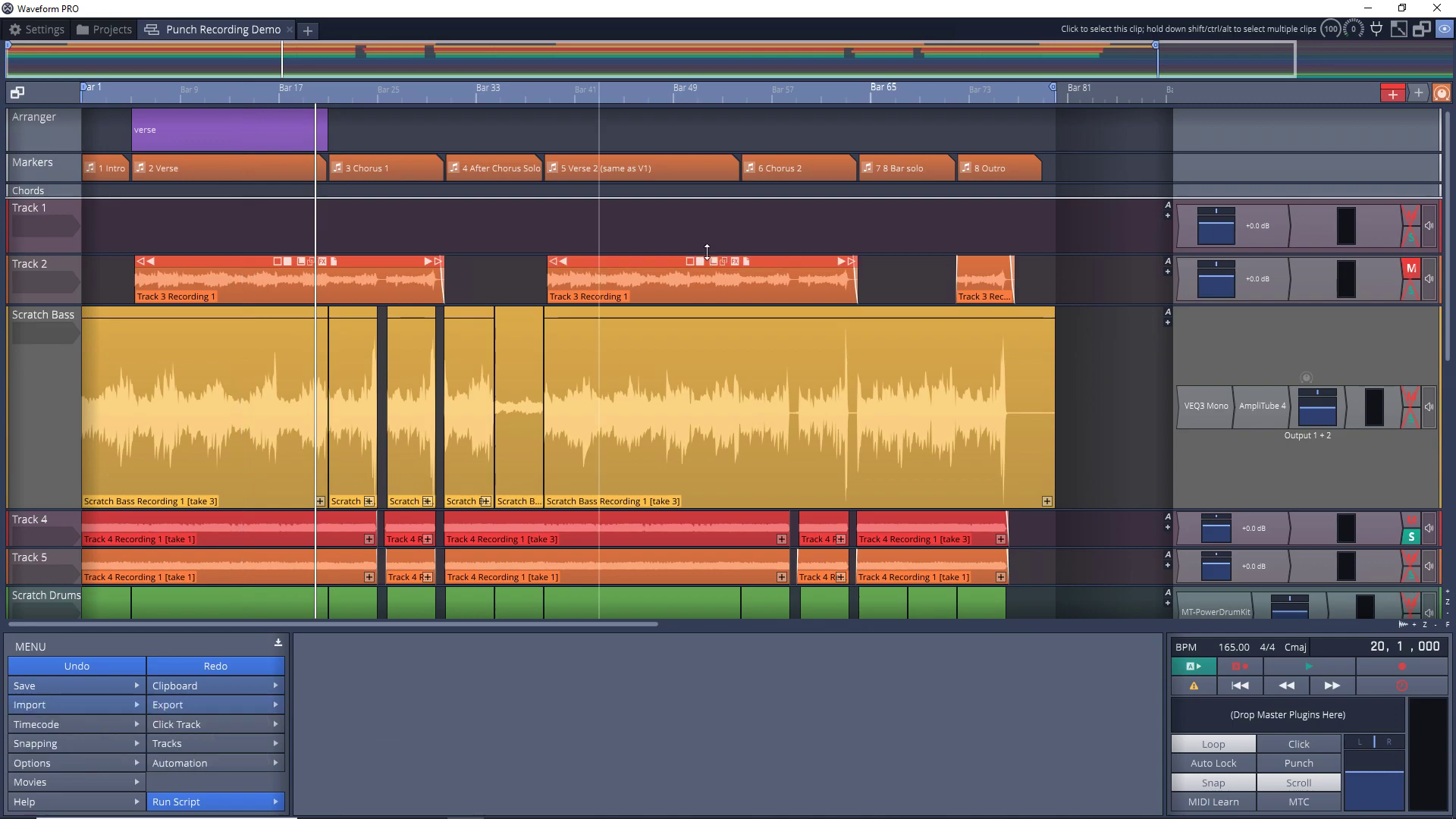
# Step: Add a second New Arranger clip and resize it to 16 bars, spanning bars 39–55 over Verse 2
pyautogui.moveTo(1392, 92); pyautogui.dragTo(830, 99)
pyautogui.moveTo(772, 110); pyautogui.dragTo(400, 124)
pyautogui.scroll(3, 400, 123)
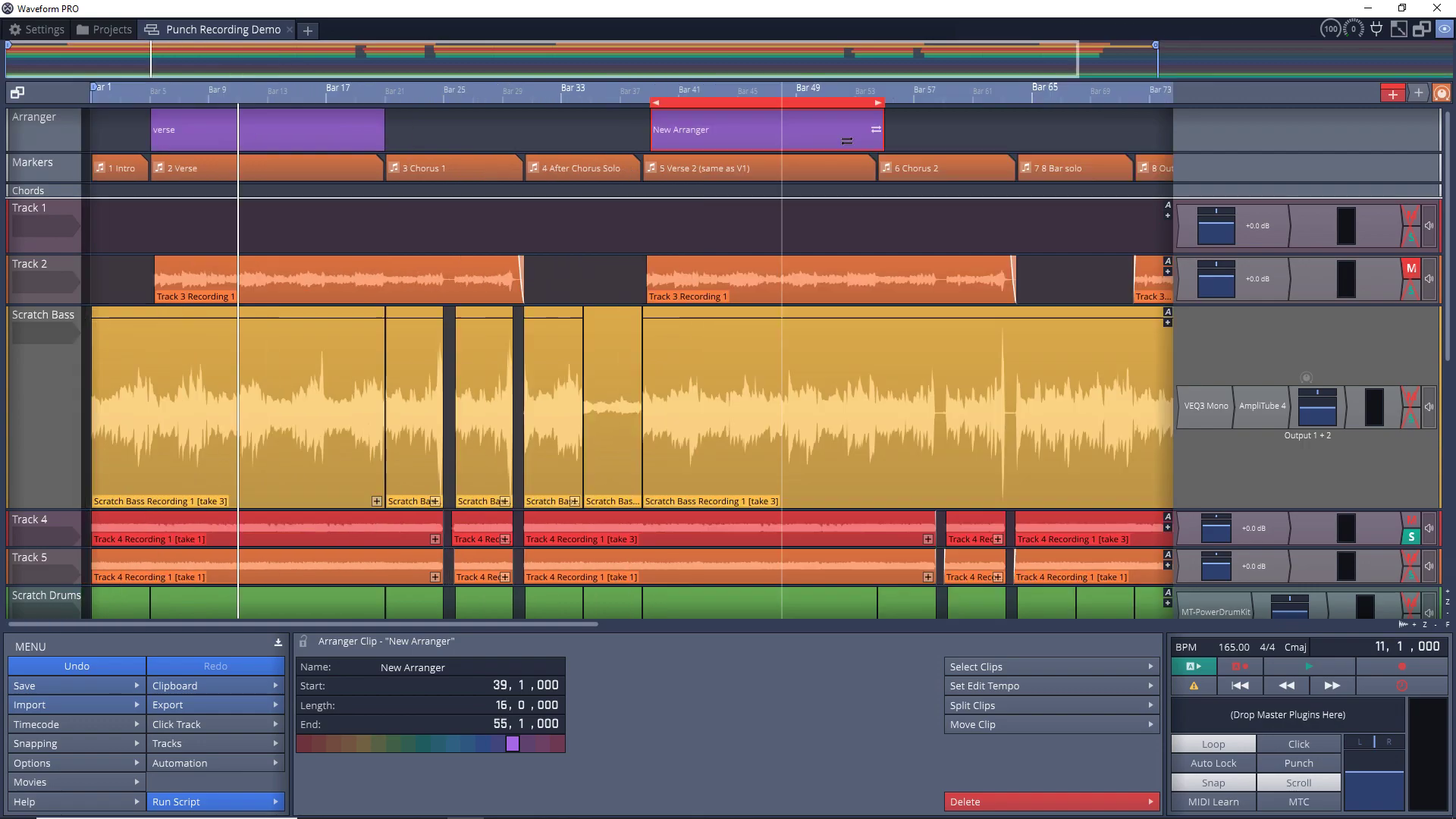
# Step: Swap the New Arranger section with the verse section, then undo the swap
pyautogui.moveTo(768, 125); pyautogui.dragTo(259, 130)
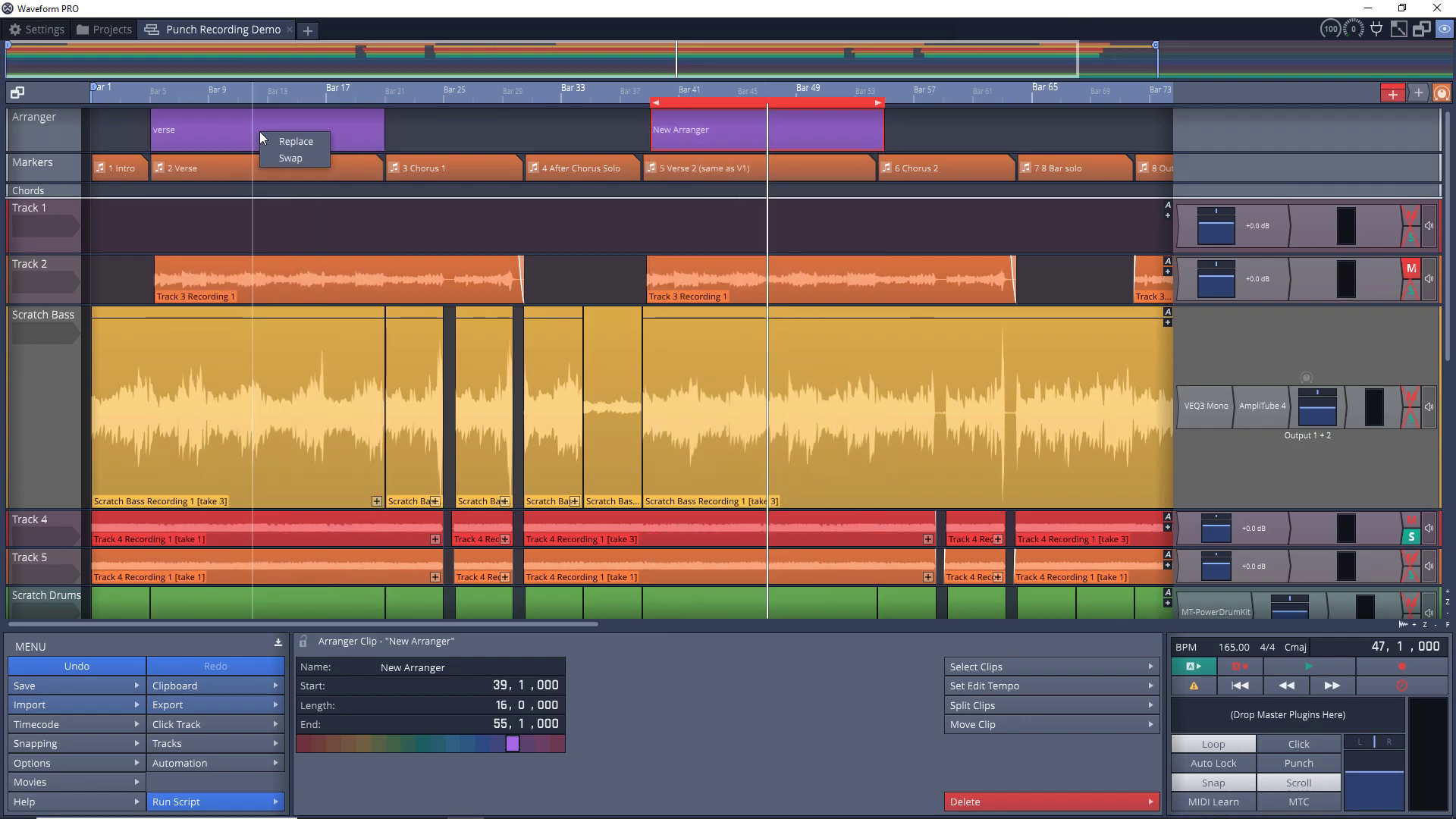
pyautogui.click(290, 159)
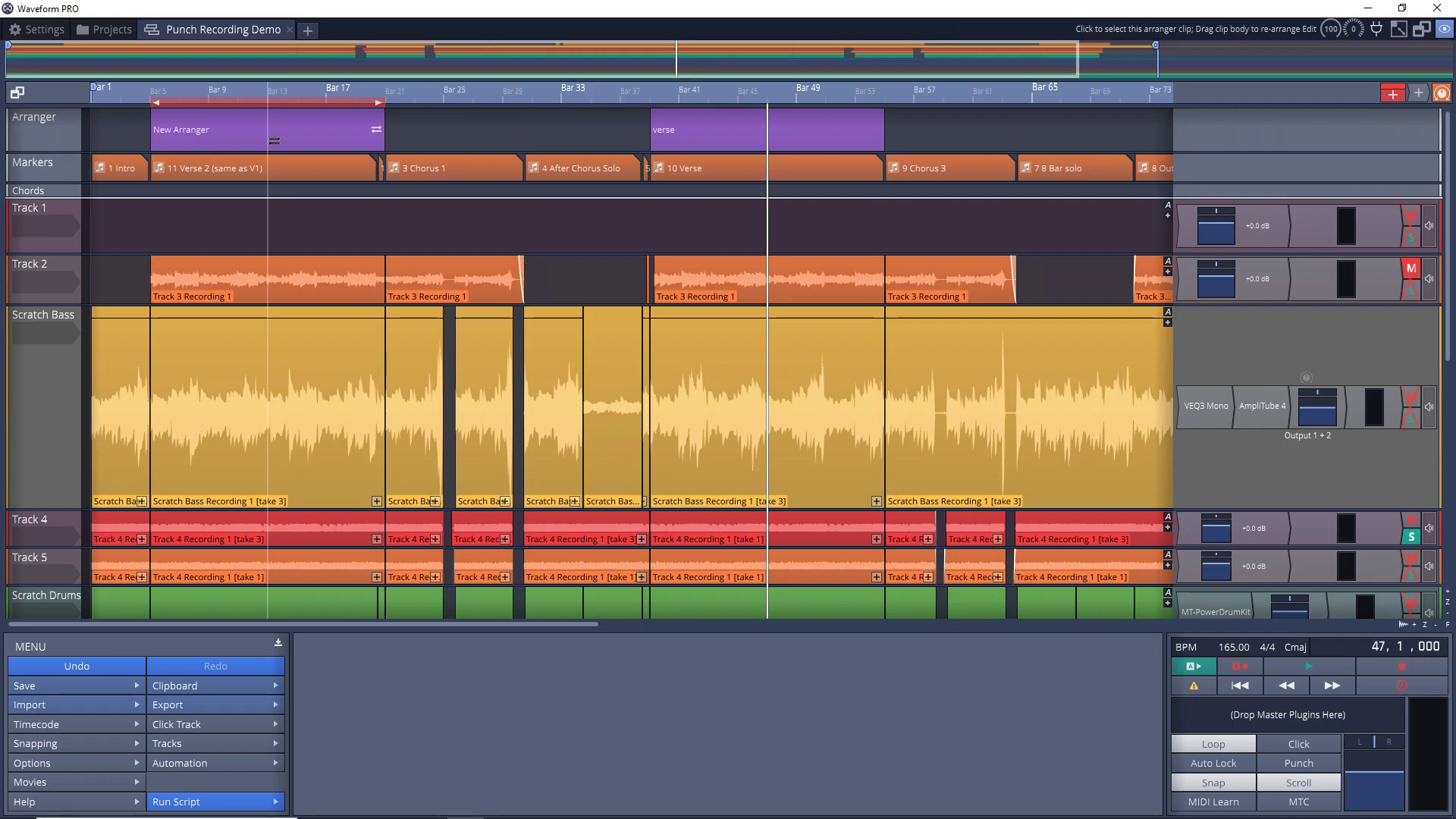
pyautogui.hotkey('ctrl', 'z')
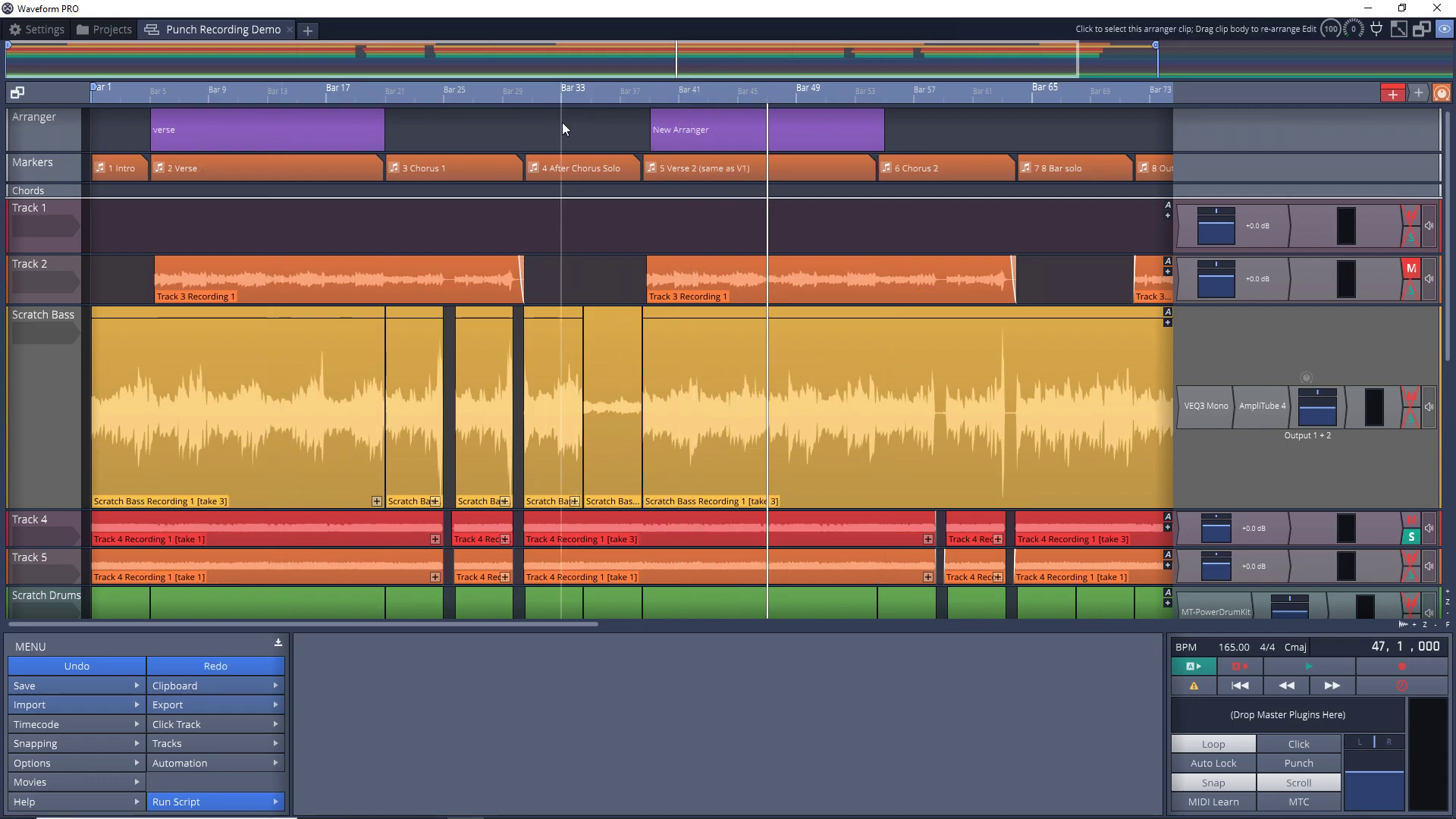
# Step: Replace the bar 5–21 verse with a copy of the New Arranger section, creating a 9 Verse 2 marker
pyautogui.click(734, 134)
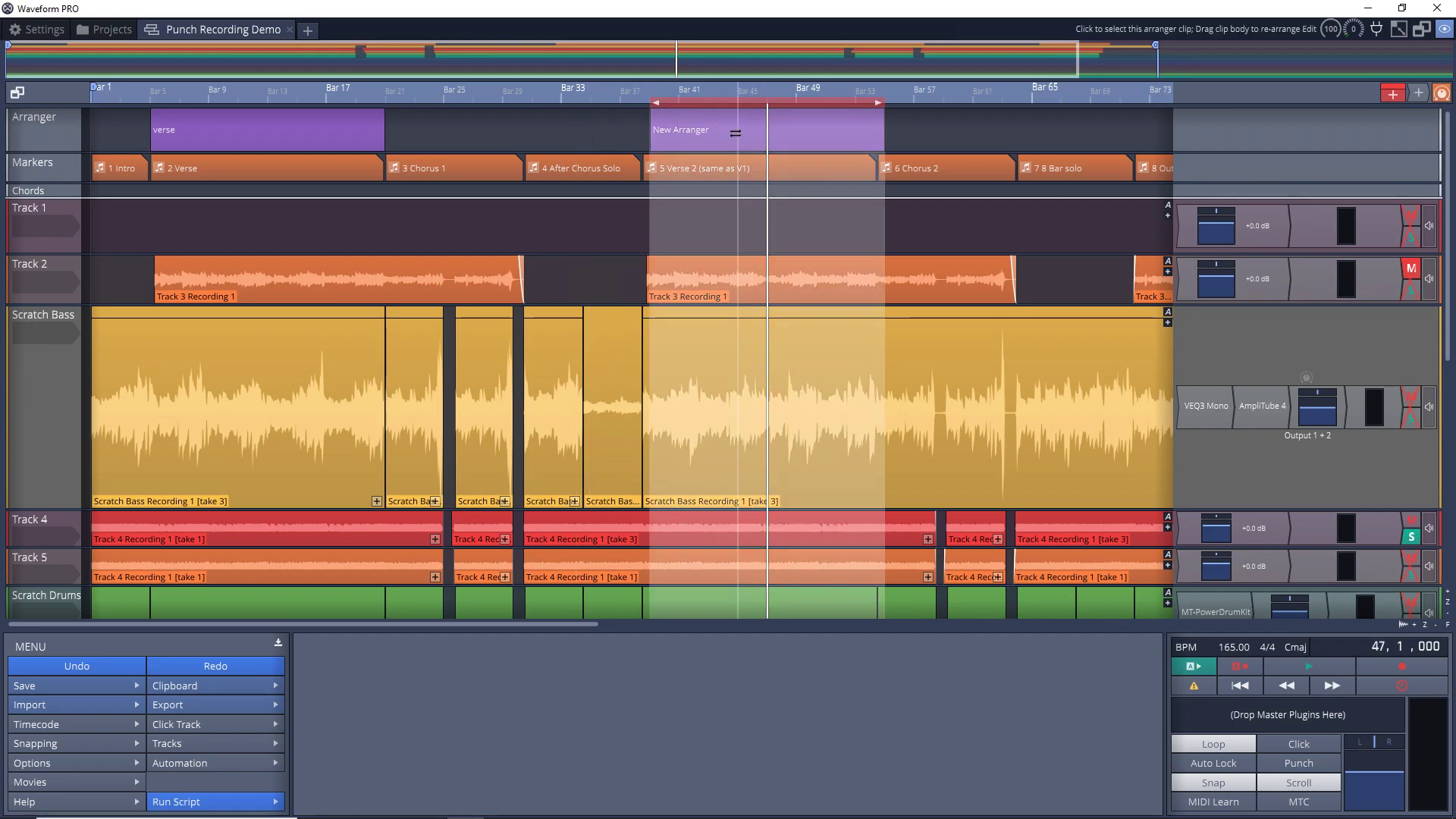
pyautogui.moveTo(734, 133); pyautogui.dragTo(293, 119)
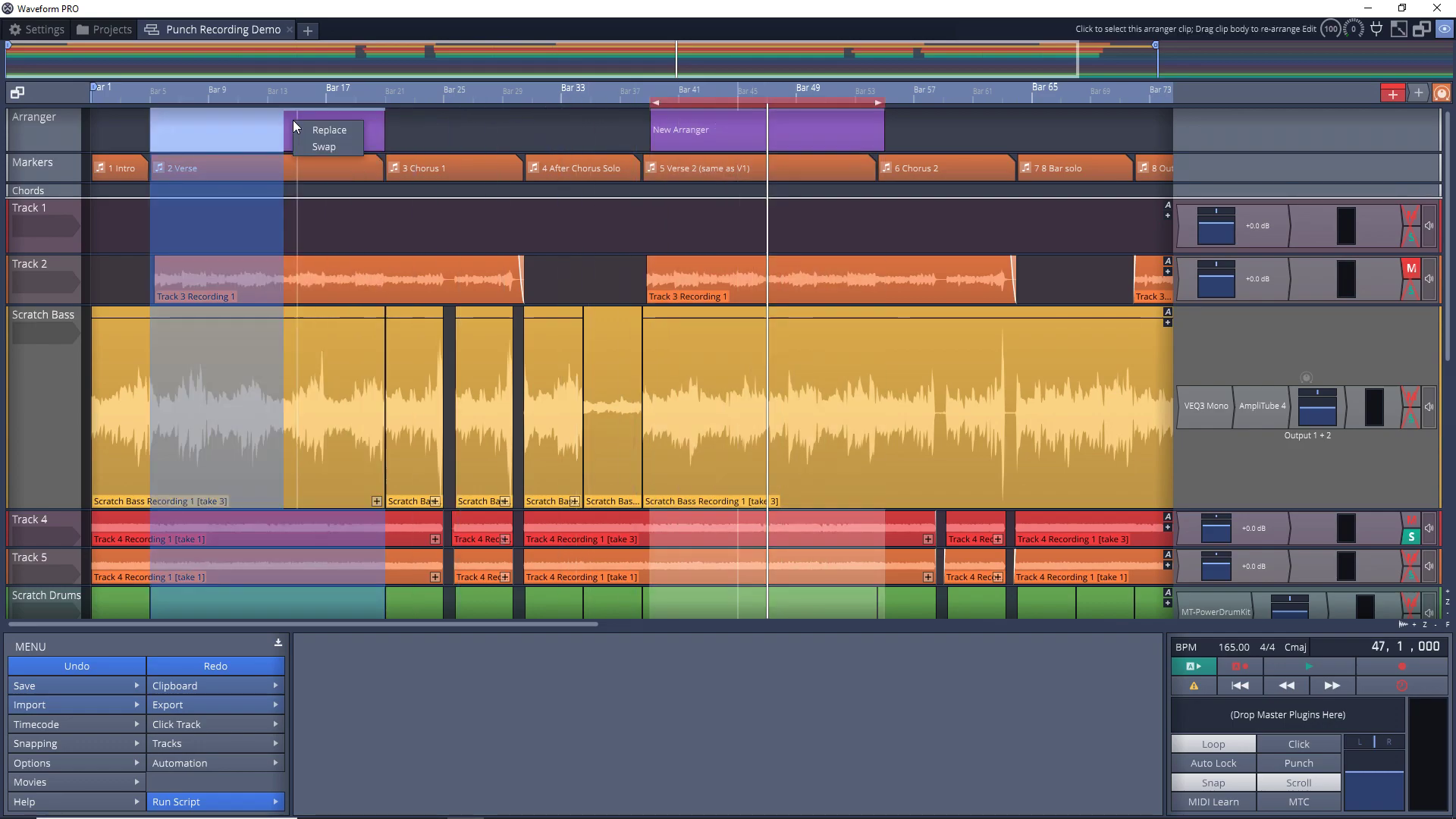
pyautogui.click(330, 131)
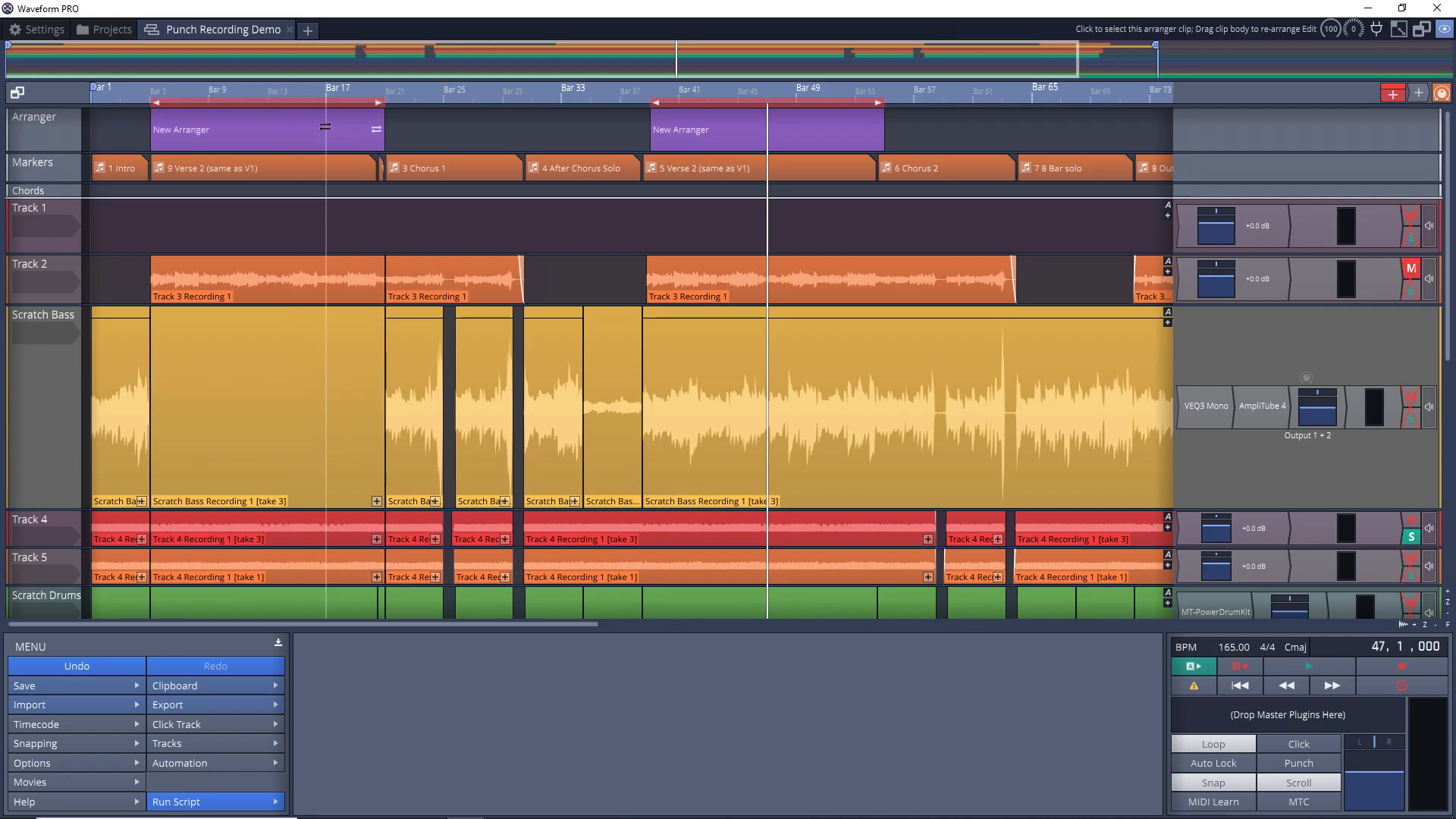